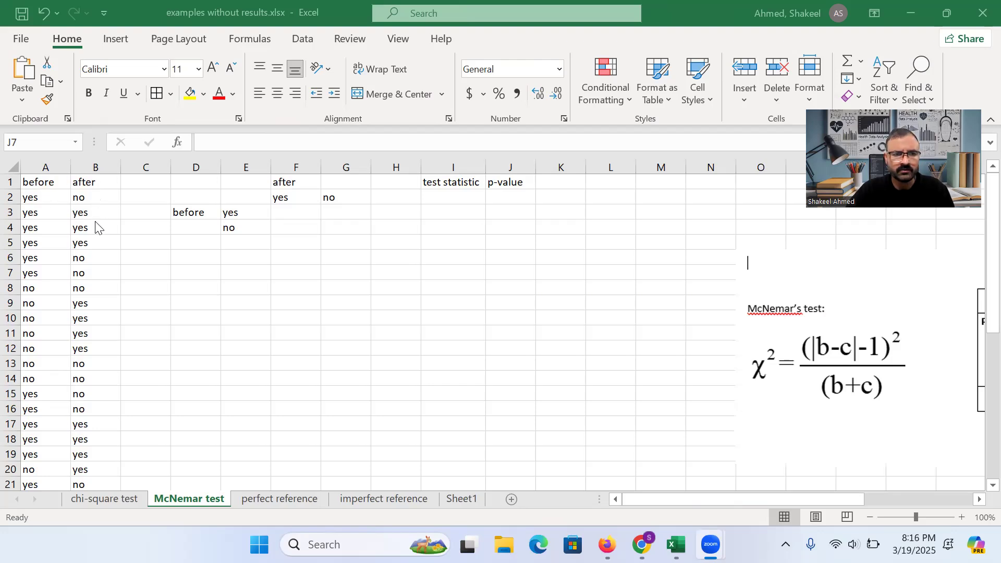
Step: Examine the paired before and after responses in columns A and B down to the last data row
{"action": "left_click", "coordinate": [43, 193]}
{"action": "left_click", "coordinate": [40, 198]}
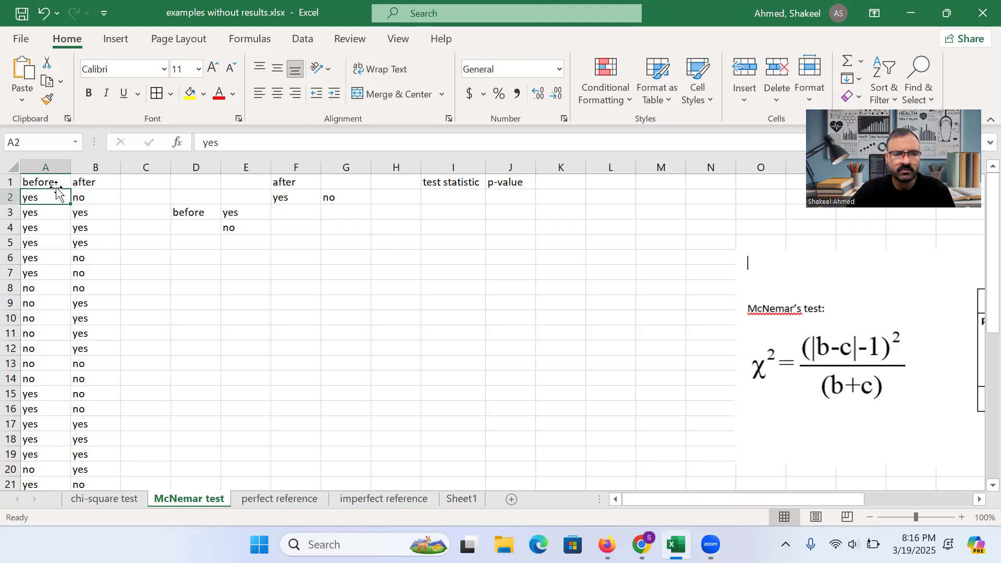
{"action": "left_click", "coordinate": [81, 200]}
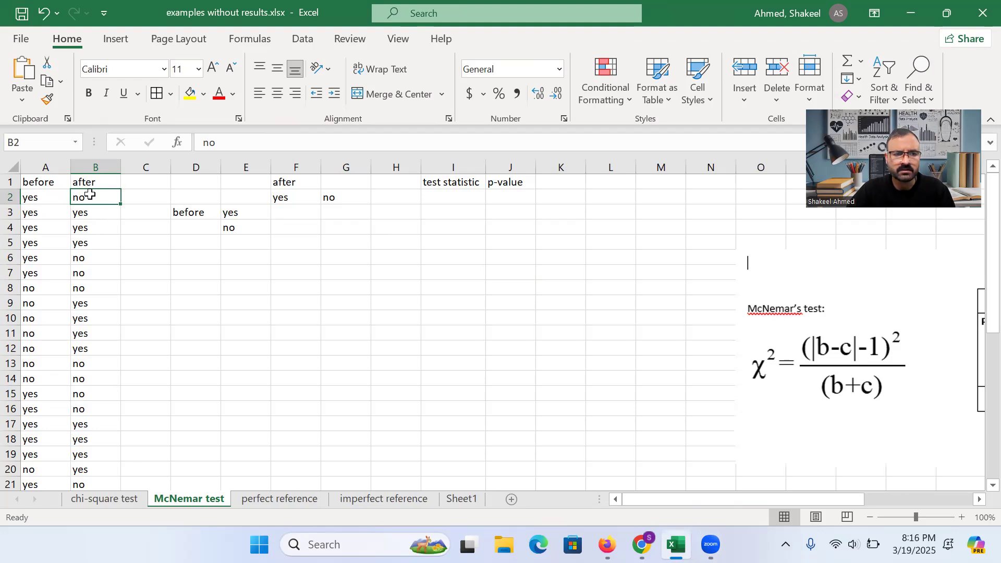
{"action": "left_click", "coordinate": [35, 214]}
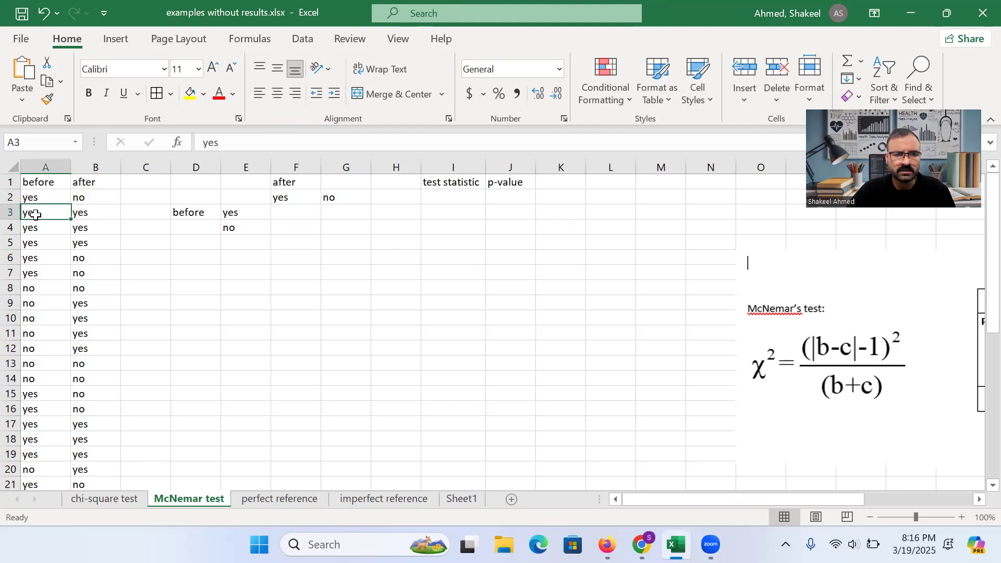
{"action": "left_click", "coordinate": [81, 215]}
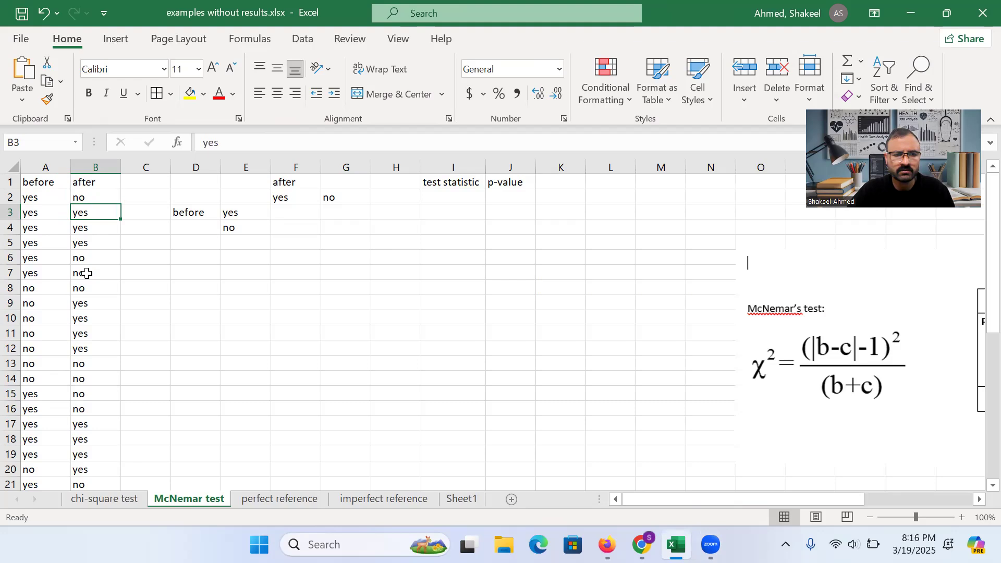
{"action": "scroll", "coordinate": [91, 360], "scroll_direction": "down", "scroll_amount": 4}
{"action": "scroll", "coordinate": [91, 369], "scroll_direction": "down", "scroll_amount": 4}
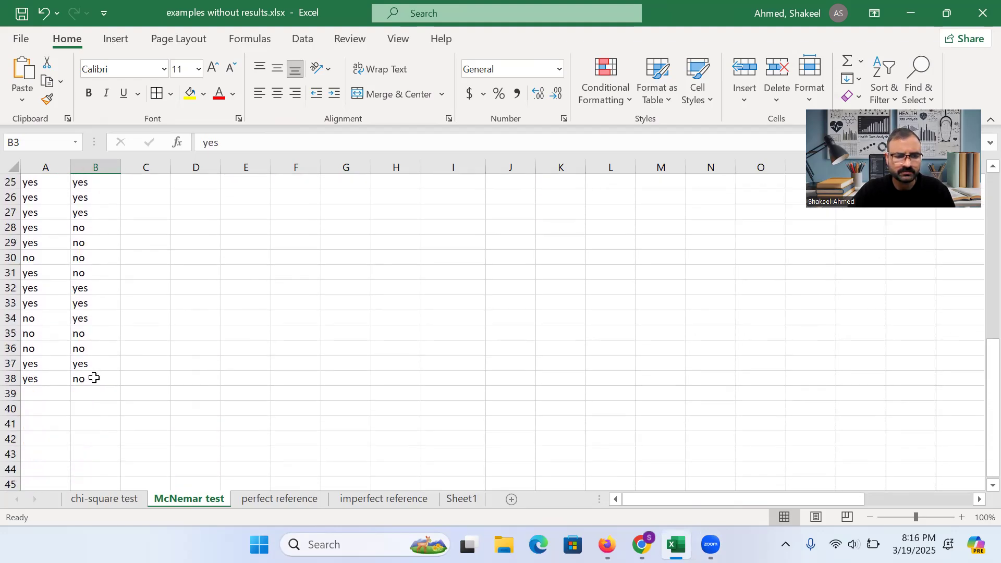
{"action": "scroll", "coordinate": [94, 377], "scroll_direction": "up", "scroll_amount": 4}
{"action": "scroll", "coordinate": [95, 376], "scroll_direction": "up", "scroll_amount": 4}
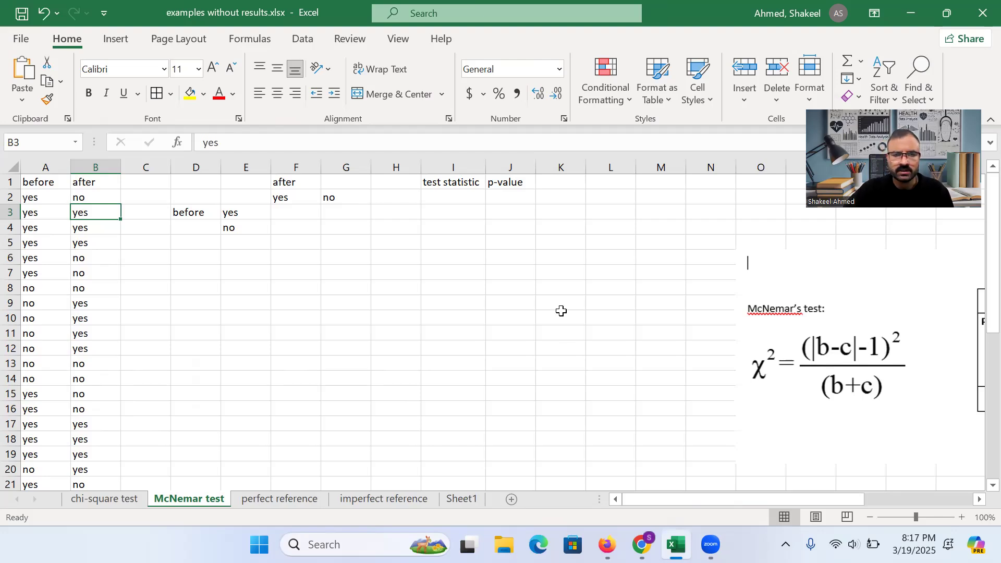
Step: Start a COUNTIFS formula in F3 with A2:A38 as the first criteria range
{"action": "left_click", "coordinate": [452, 209]}
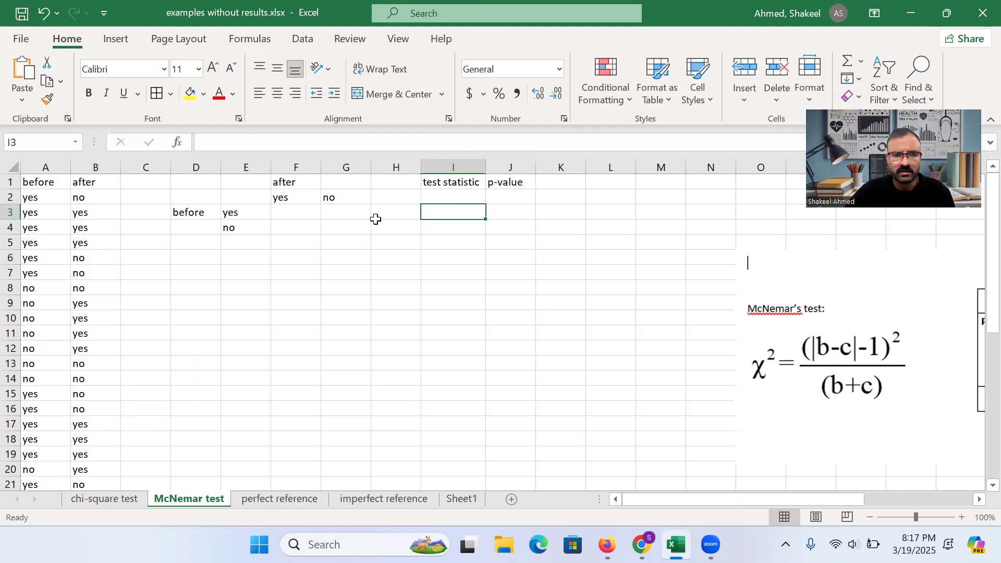
{"action": "left_click", "coordinate": [285, 217]}
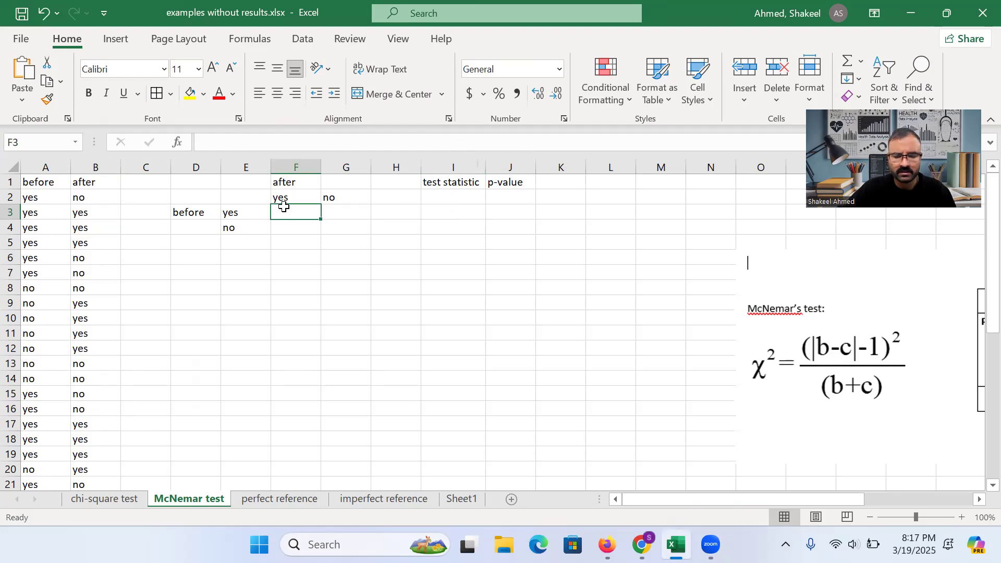
{"action": "type", "text": "=count"}
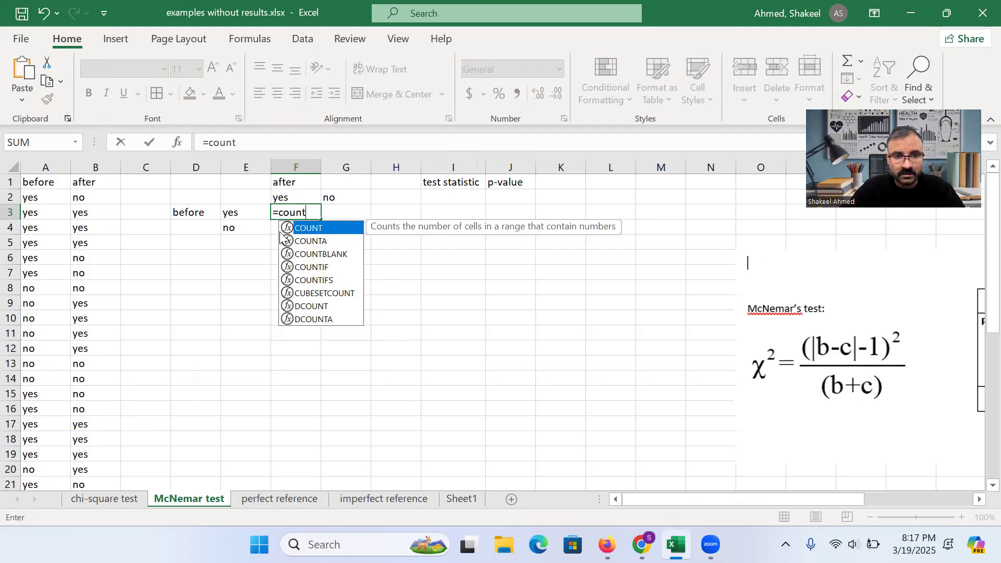
{"action": "double_click", "coordinate": [315, 280]}
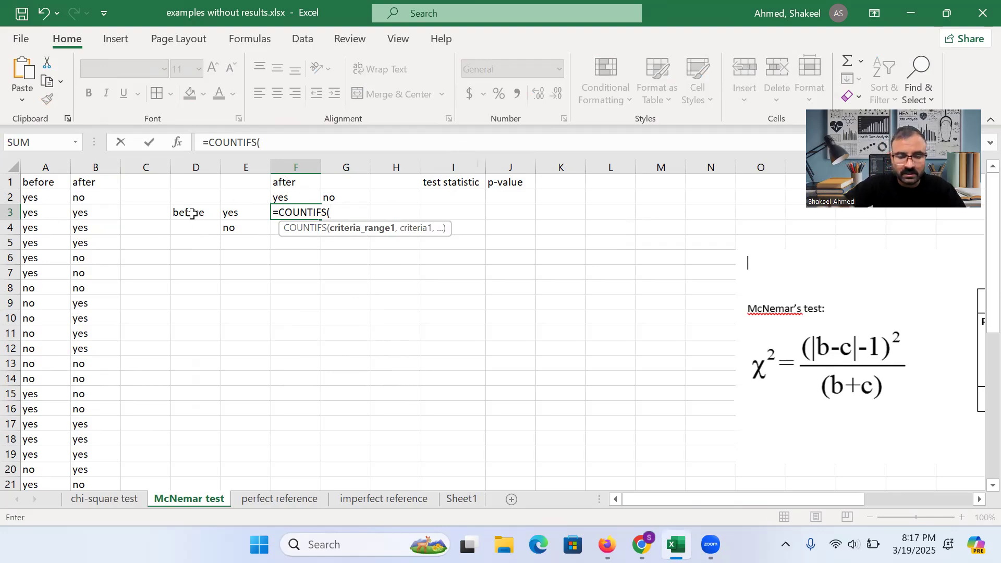
{"action": "type", "text": "A2:"}
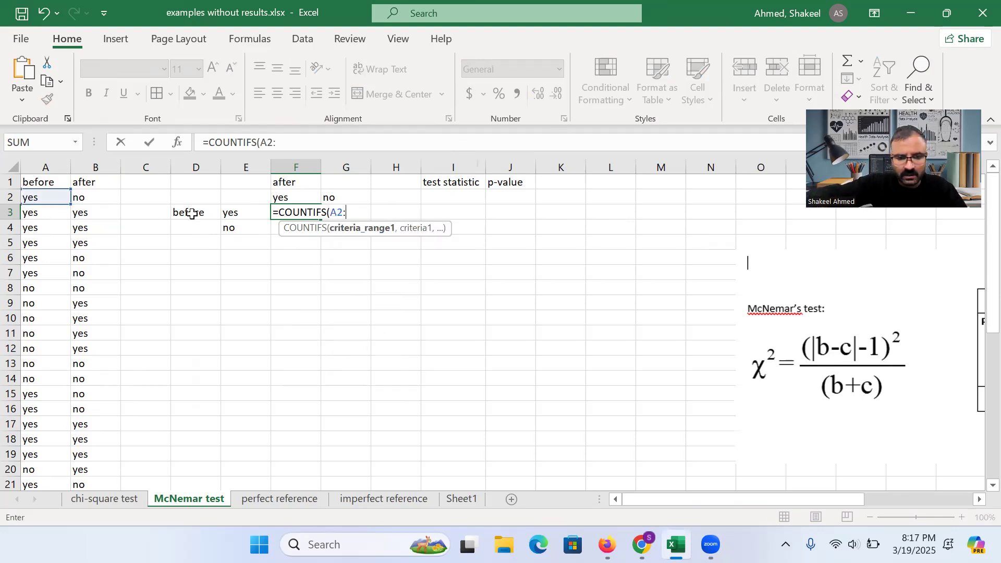
{"action": "type", "text": "138"}
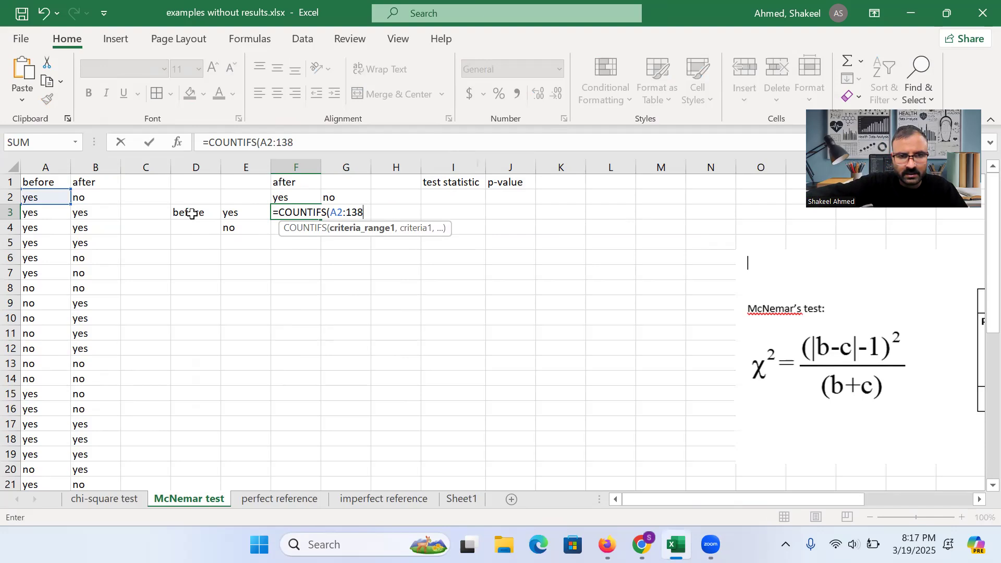
{"action": "key", "text": "BackSpace"}
{"action": "key", "text": "BackSpace"}
{"action": "key", "text": "BackSpace"}
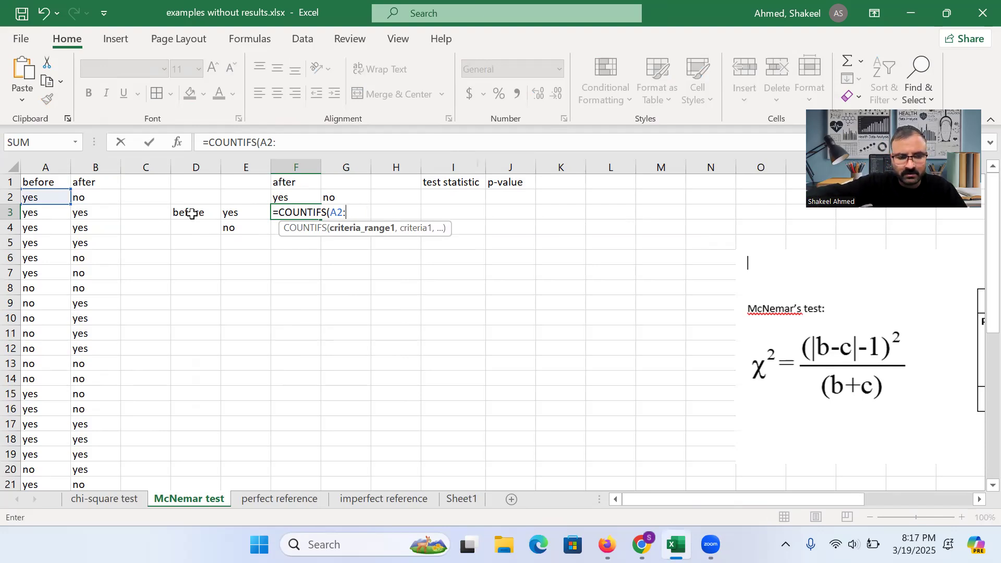
{"action": "type", "text": "A"}
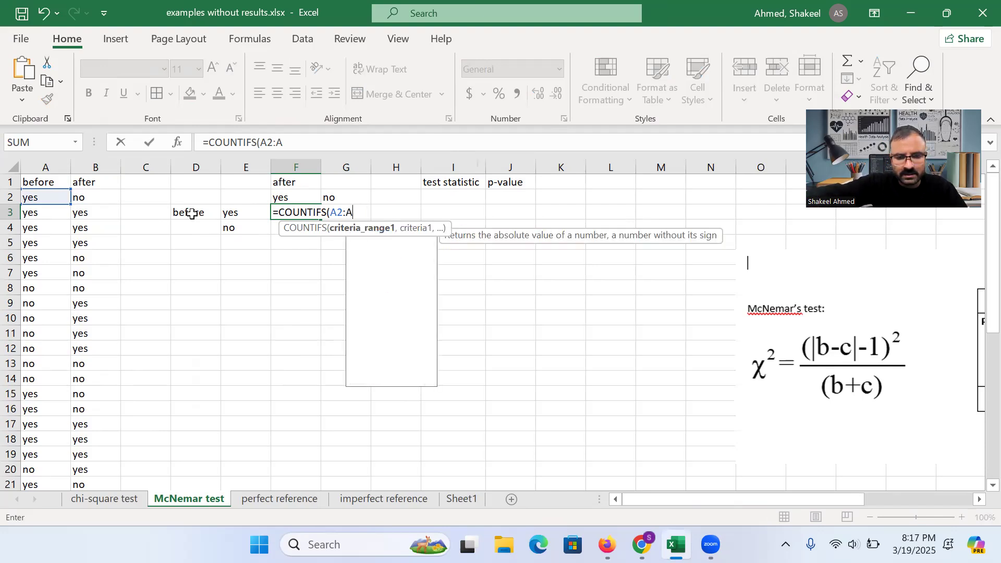
{"action": "type", "text": "38"}
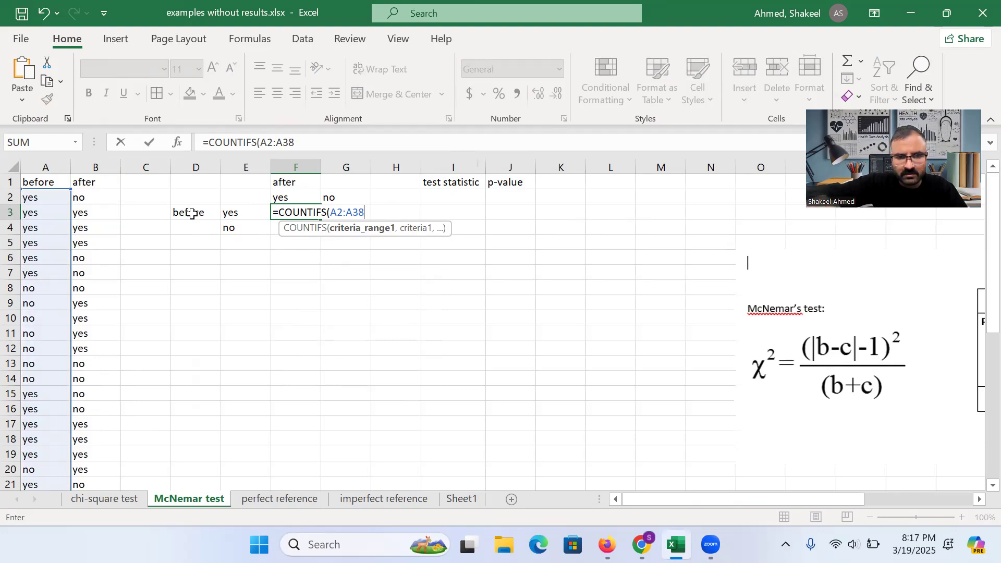
{"action": "left_click_drag", "start_coordinate": [979, 315], "coordinate": [980, 267]}
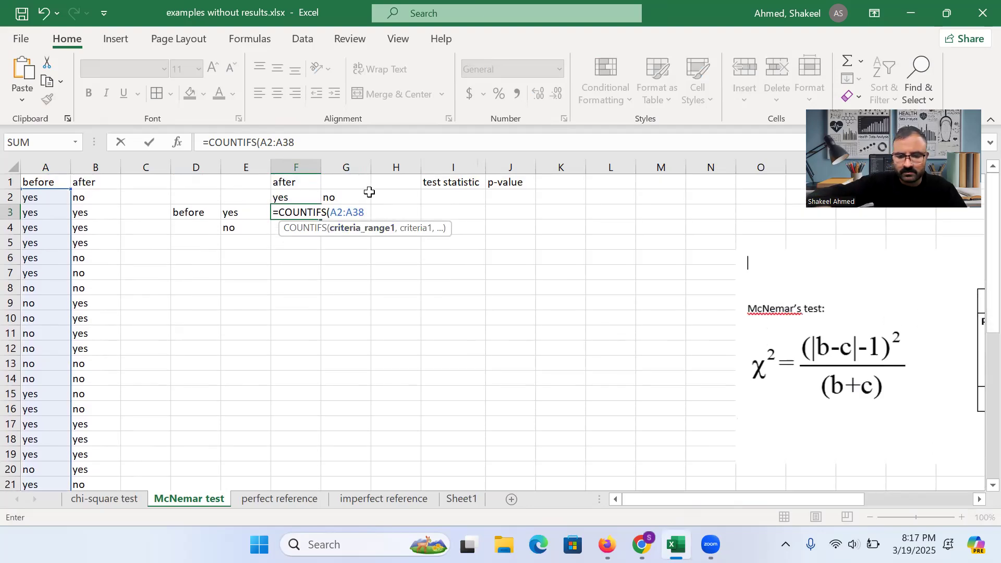
Step: Complete the F3 formula with criterion "yes" for the first range and B2:B38 with criterion "yes" as the second pair
{"action": "type", "text": ",\""}
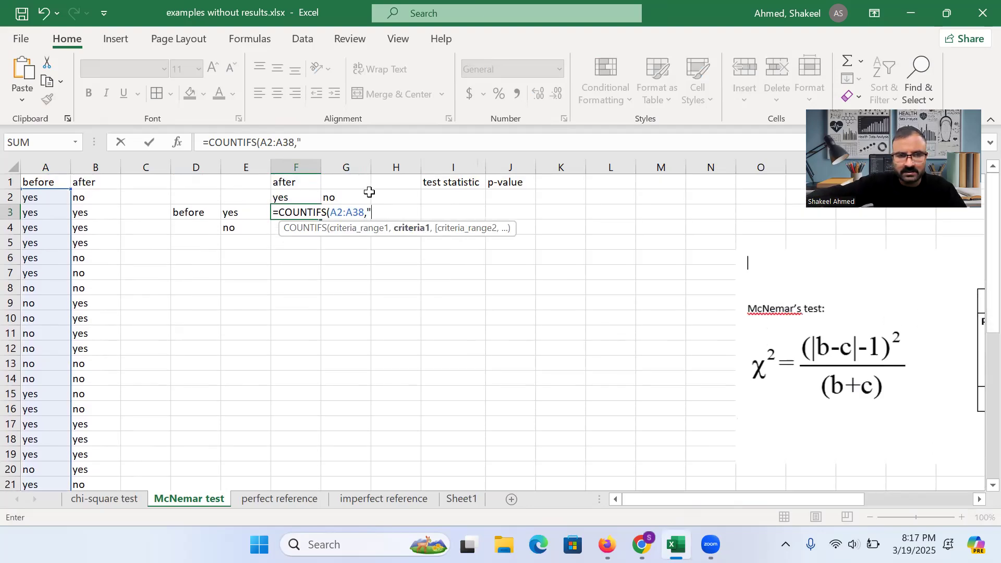
{"action": "type", "text": "ye"}
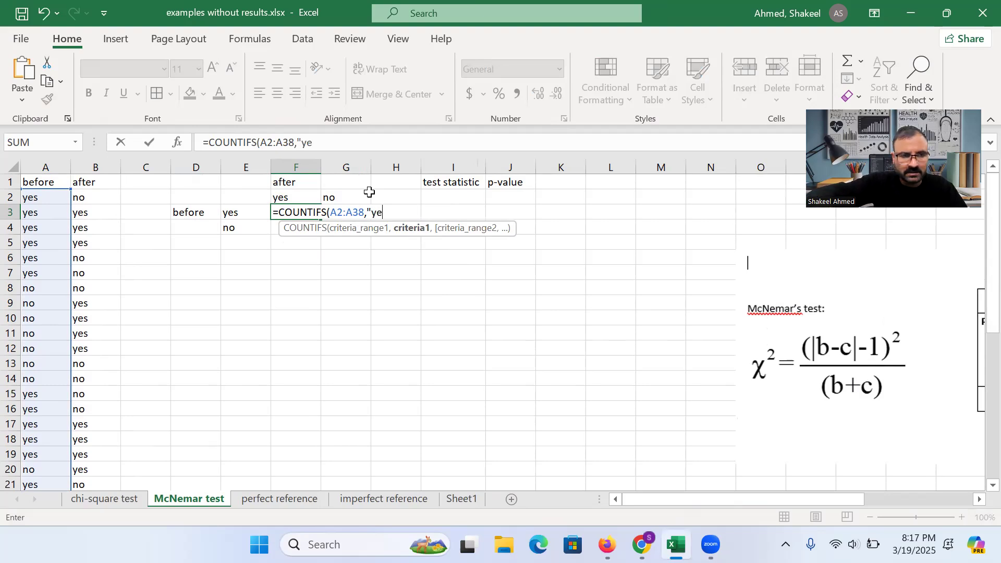
{"action": "type", "text": "s\","}
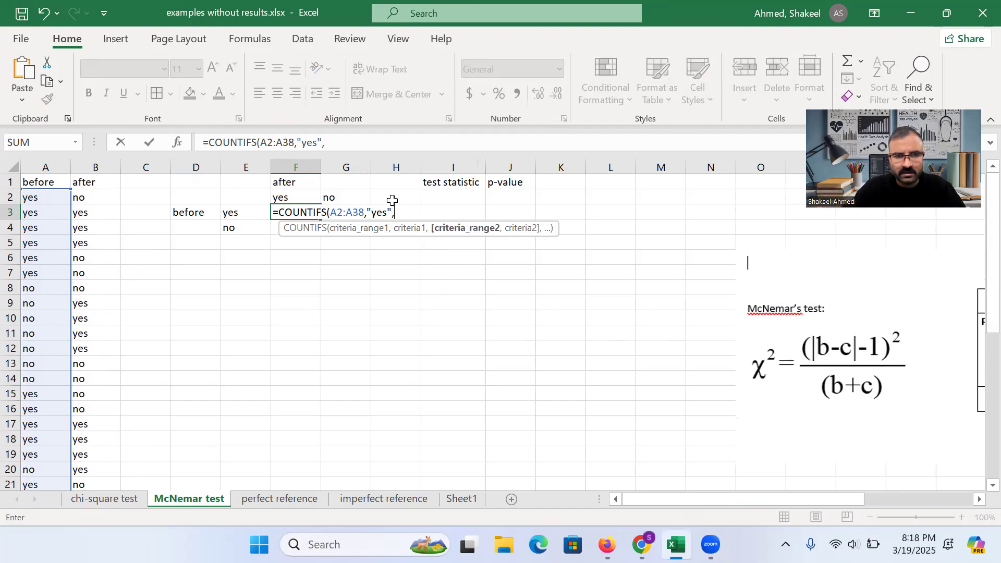
{"action": "type", "text": "B"}
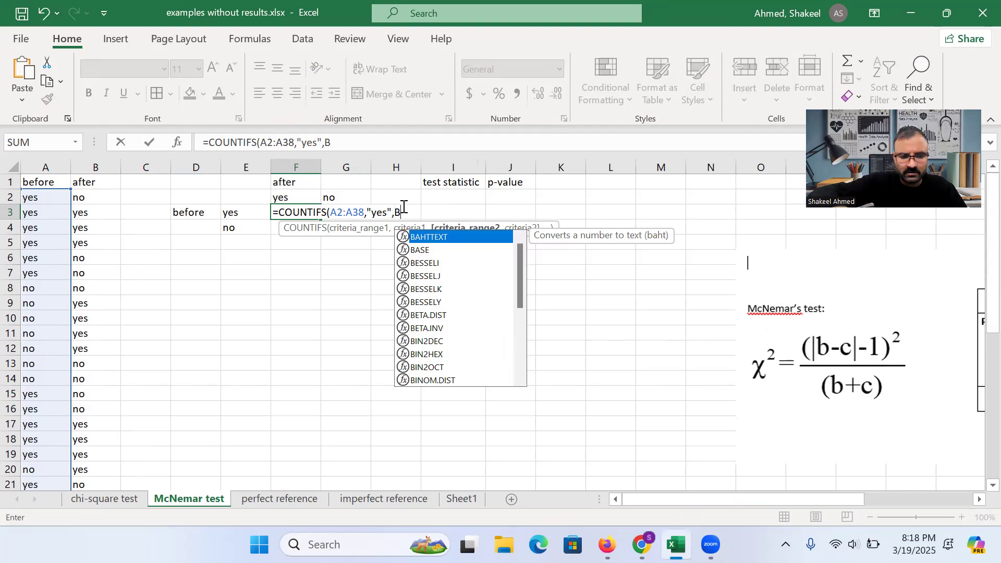
{"action": "type", "text": "2:"}
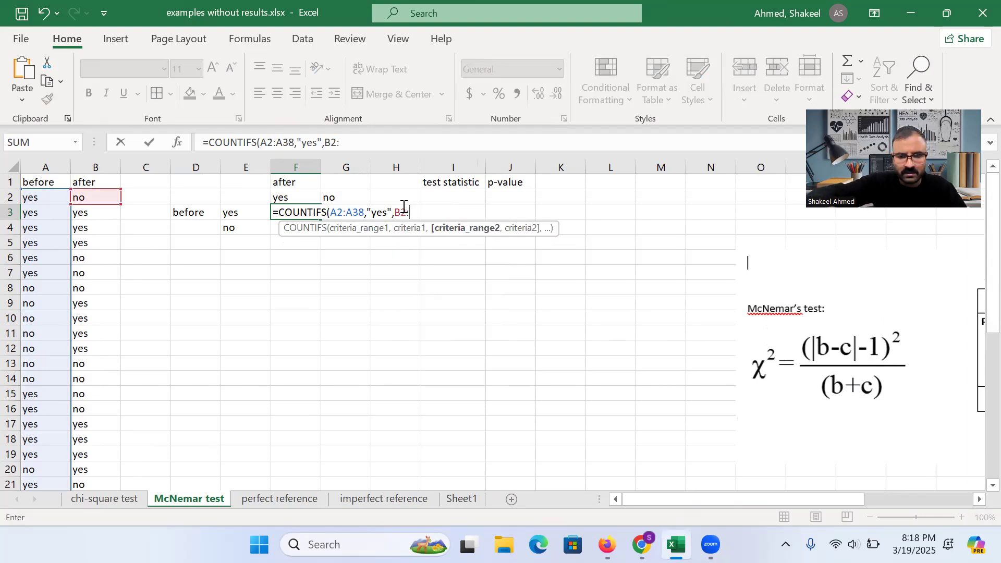
{"action": "type", "text": "B"}
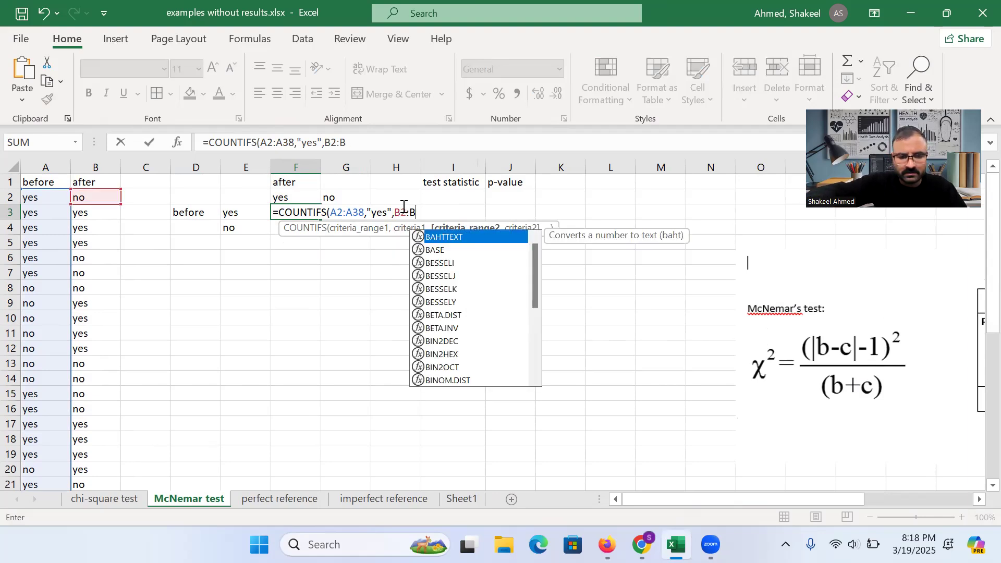
{"action": "type", "text": "38"}
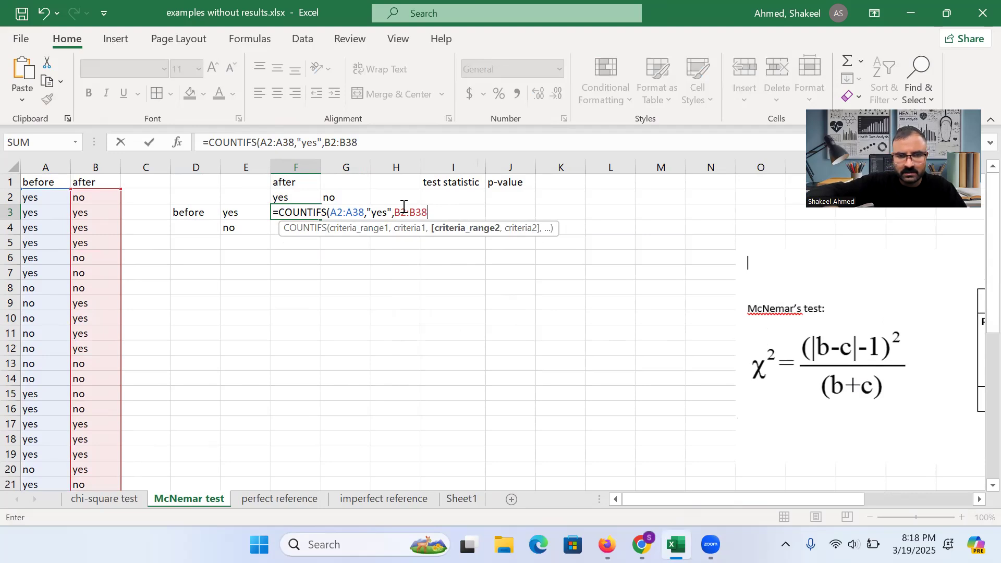
{"action": "type", "text": ",\"yes"}
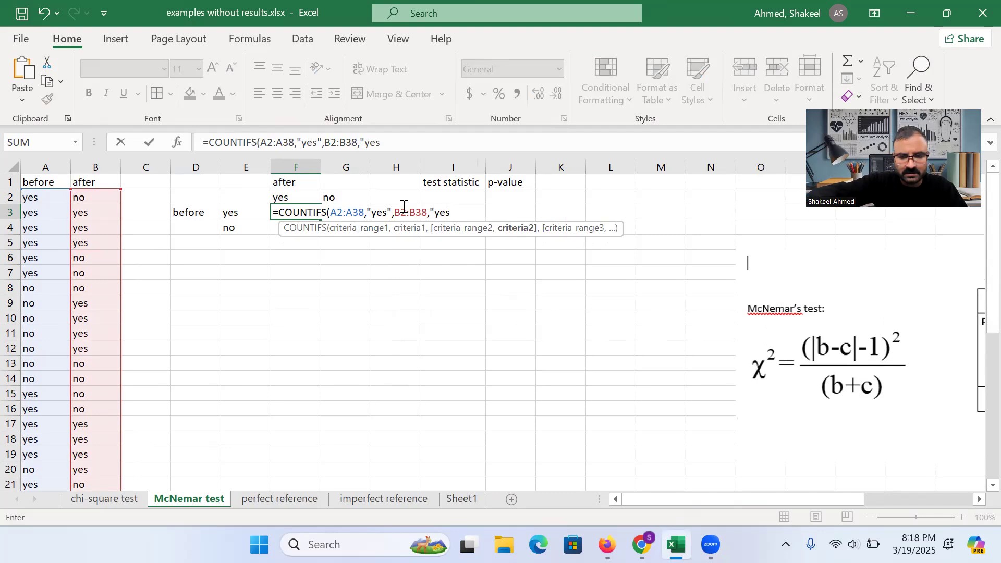
{"action": "type", "text": "\")"}
{"action": "key", "text": "Return"}
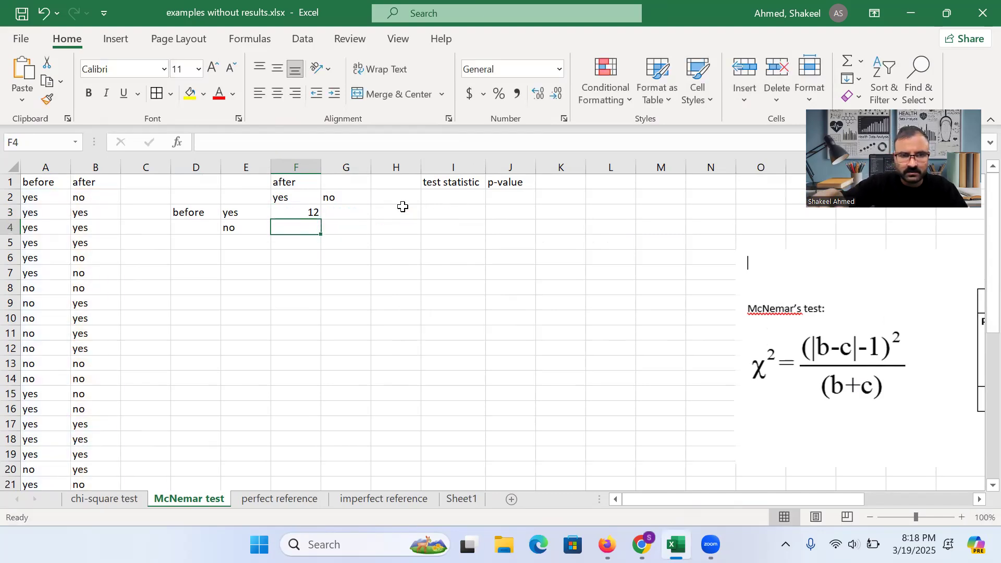
{"action": "left_click", "coordinate": [352, 212]}
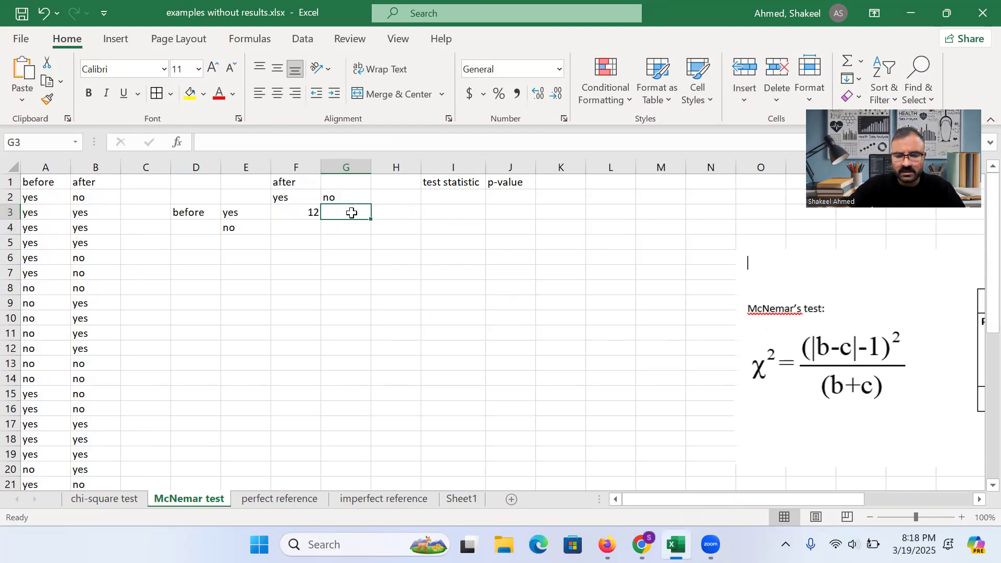
{"action": "type", "text": "="}
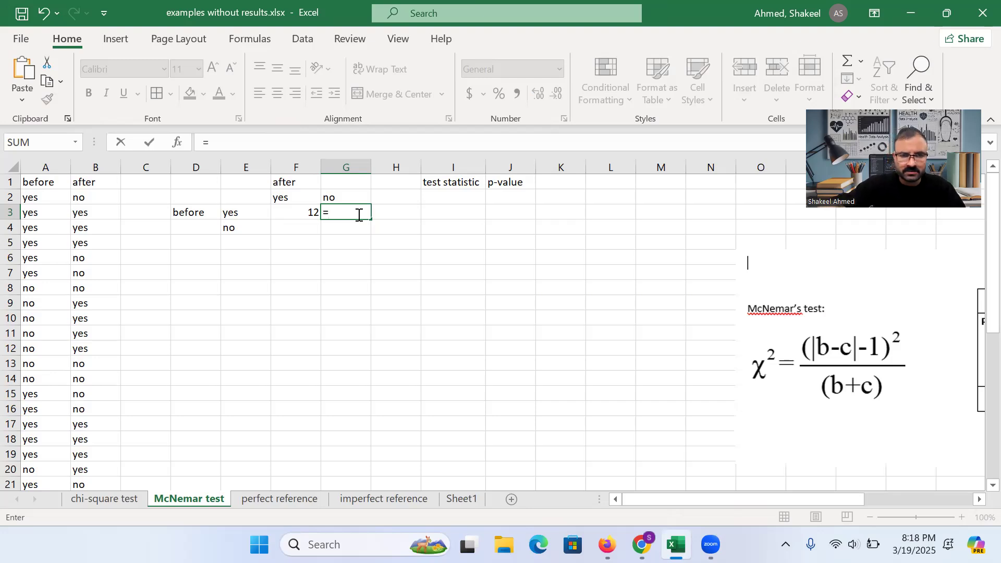
{"action": "key", "text": "BackSpace"}
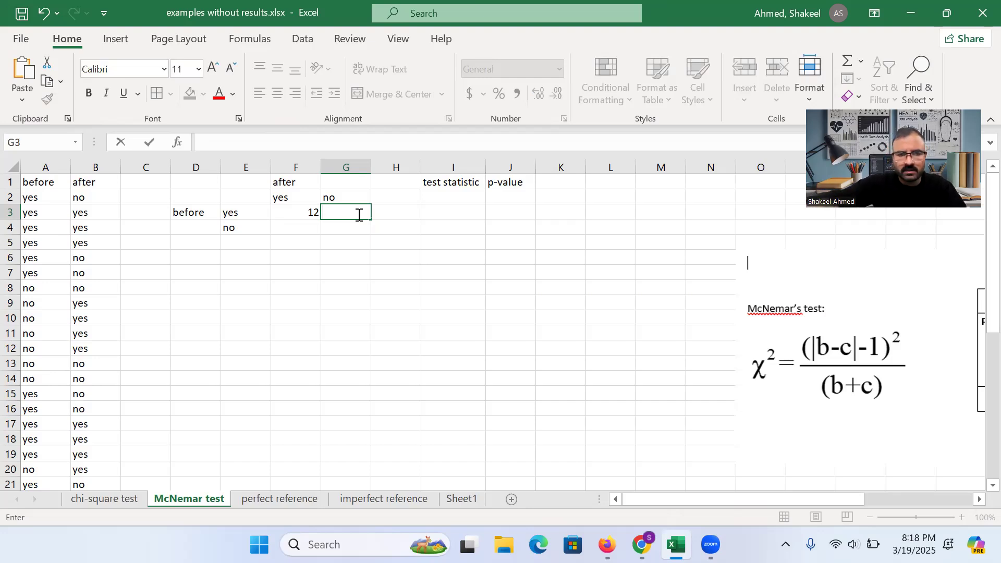
Step: Copy the COUNTIFS expression from F3 without its equals sign, leaving the cell unchanged
{"action": "left_click", "coordinate": [302, 212]}
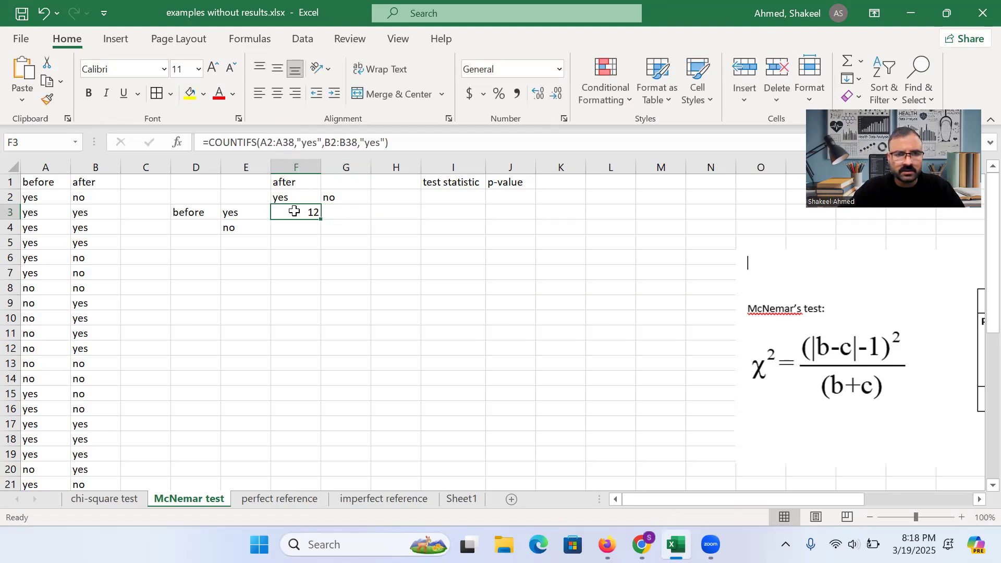
{"action": "left_click_drag", "start_coordinate": [389, 143], "coordinate": [209, 143]}
{"action": "key", "text": "ctrl+c"}
{"action": "left_click", "coordinate": [402, 146]}
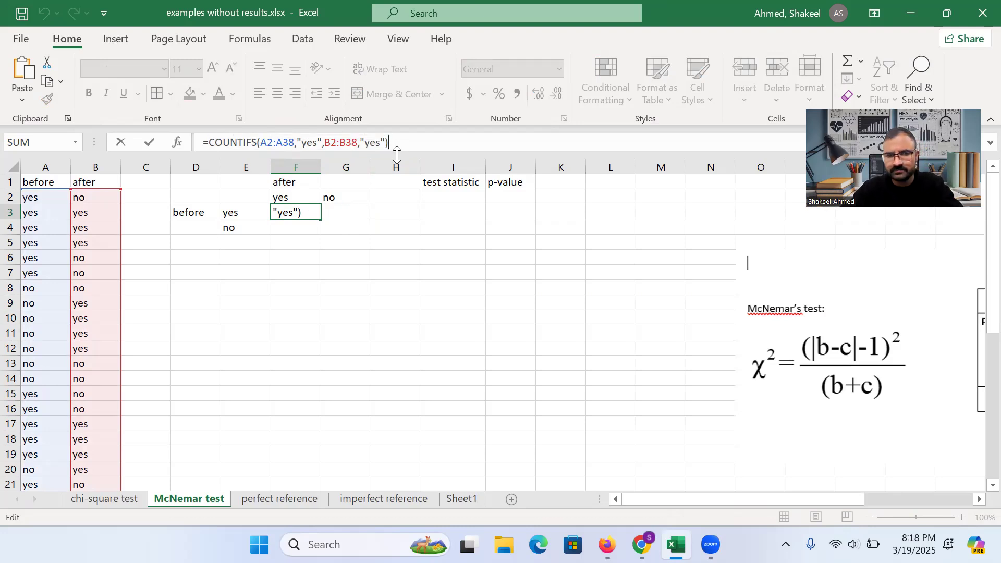
{"action": "key", "text": "Return"}
Step: Enter the copied COUNTIFS expression as a formula in G3, with the criterion for B2:B38 changed to "no"
{"action": "left_click", "coordinate": [347, 215]}
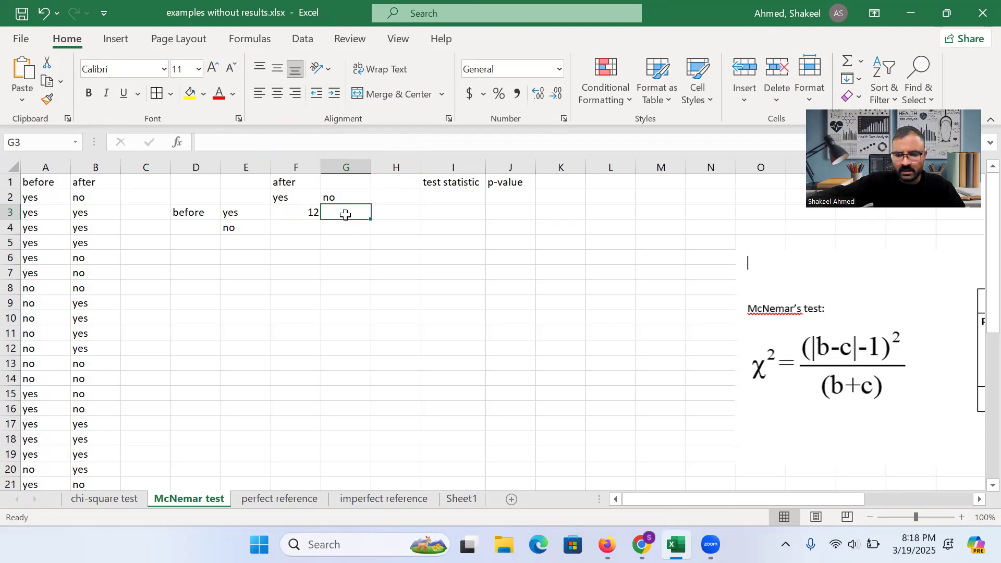
{"action": "type", "text": "="}
{"action": "key", "text": "ctrl+v"}
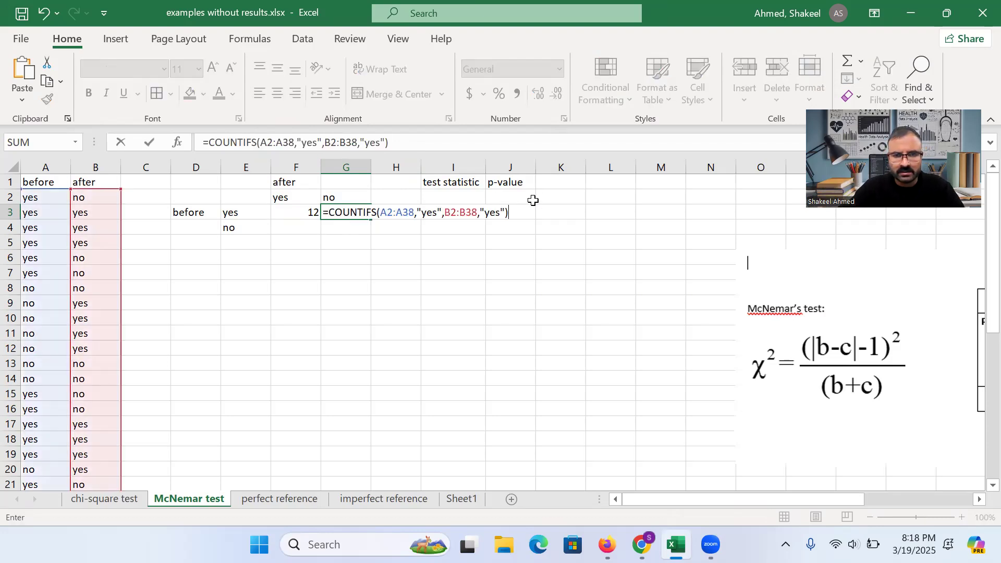
{"action": "left_click", "coordinate": [502, 210]}
{"action": "key", "text": "BackSpace"}
{"action": "key", "text": "BackSpace"}
{"action": "key", "text": "BackSpace"}
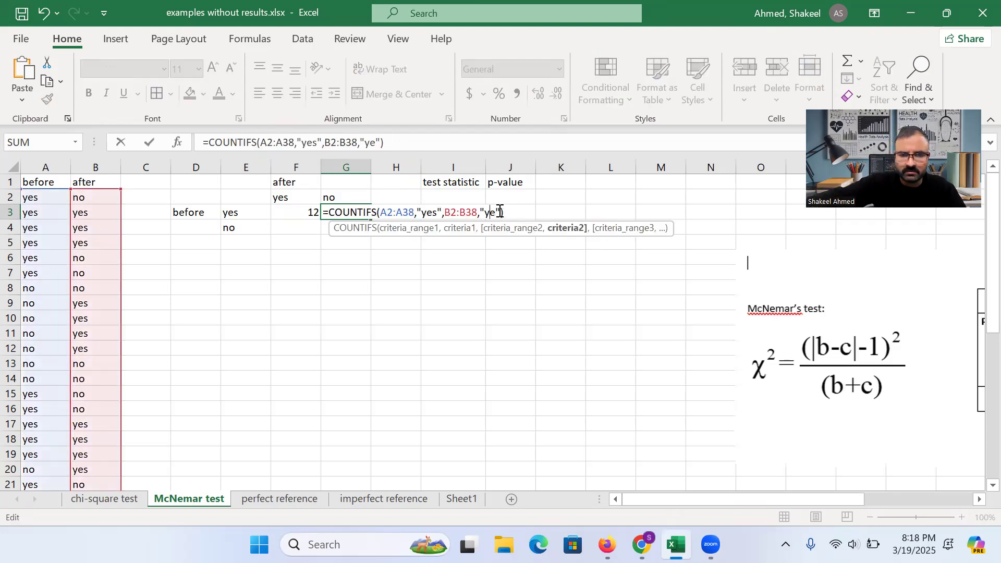
{"action": "type", "text": "no"}
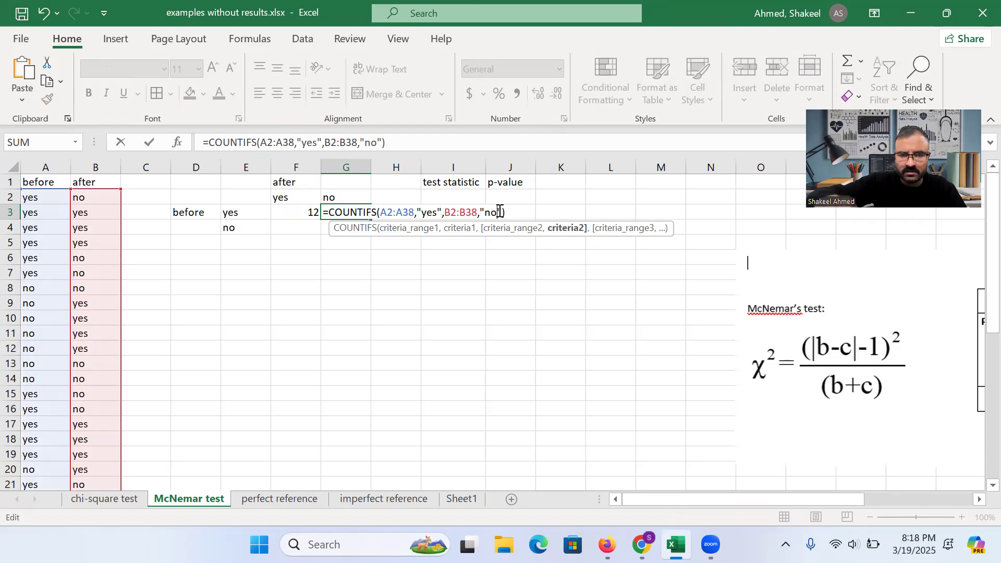
{"action": "left_click", "coordinate": [509, 214]}
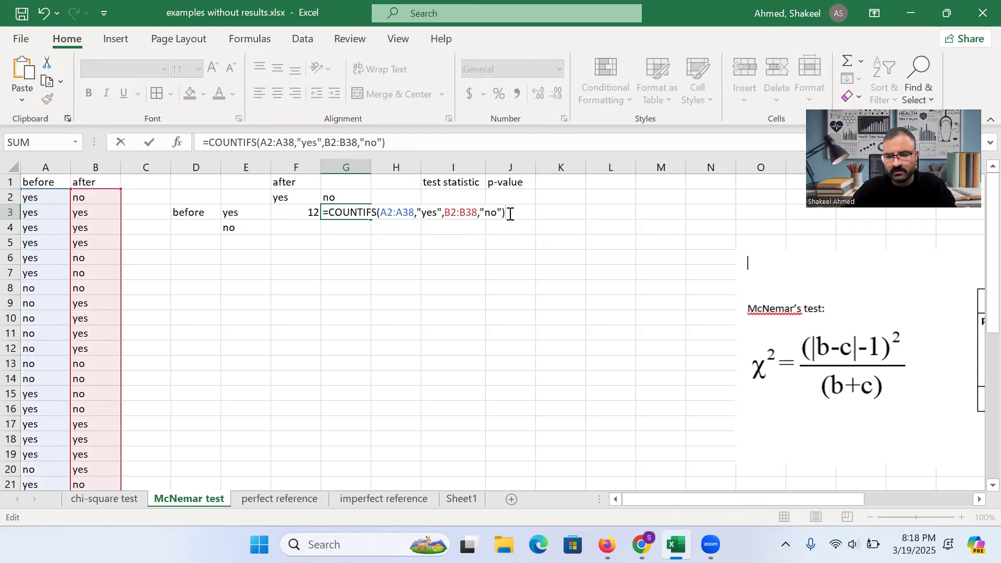
{"action": "key", "text": "Return"}
Step: Enter the copied COUNTIFS expression as a formula in F4, with the criterion for A2:A38 changed to "no"
{"action": "left_click", "coordinate": [299, 225]}
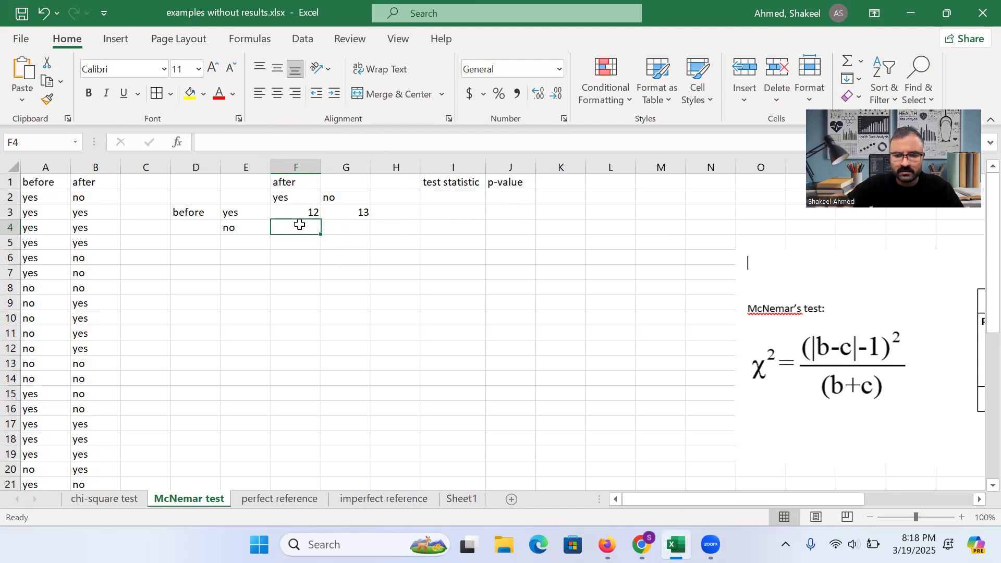
{"action": "type", "text": "="}
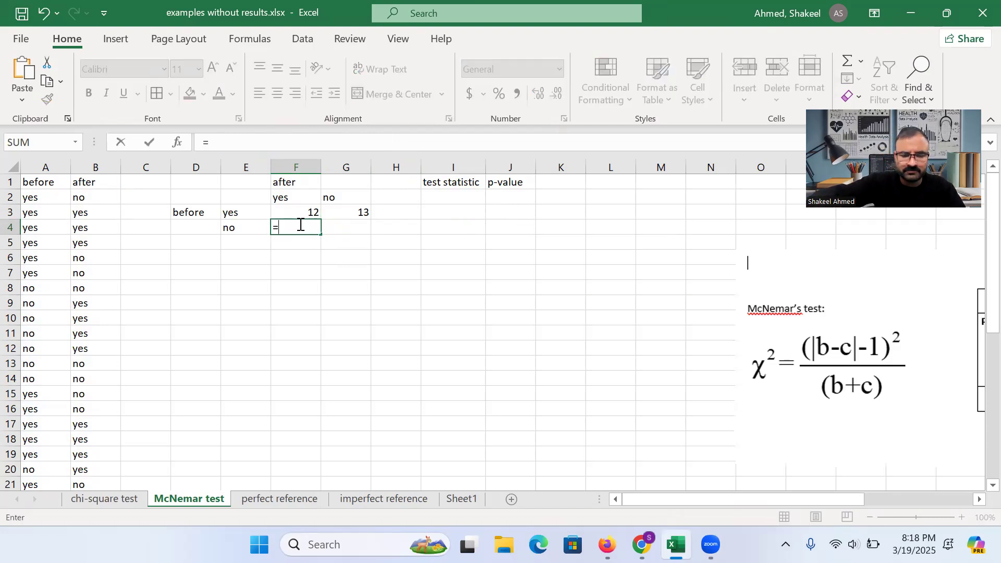
{"action": "key", "text": "ctrl+v"}
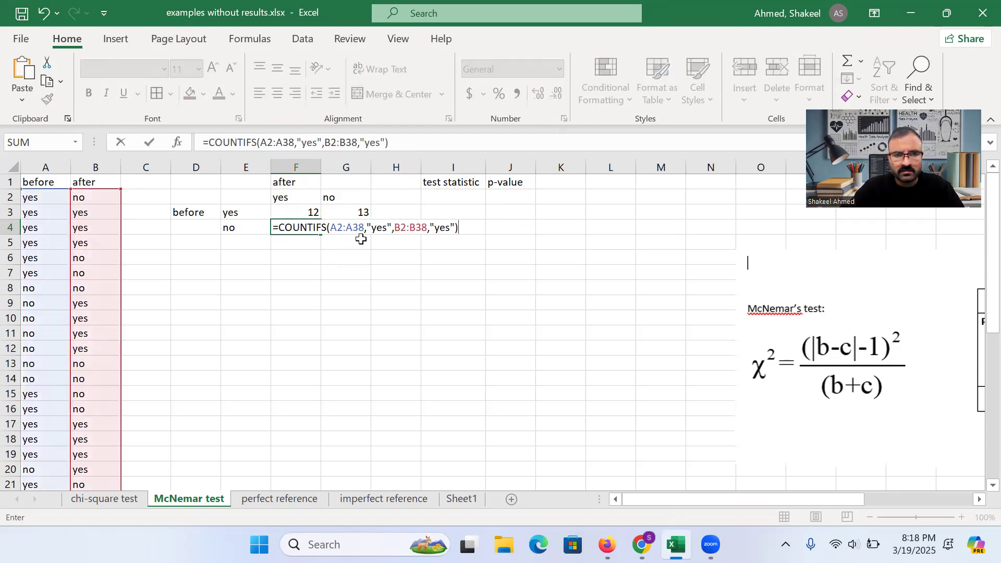
{"action": "left_click", "coordinate": [390, 228]}
{"action": "key", "text": "BackSpace"}
{"action": "key", "text": "BackSpace"}
{"action": "key", "text": "BackSpace"}
{"action": "type", "text": "no"}
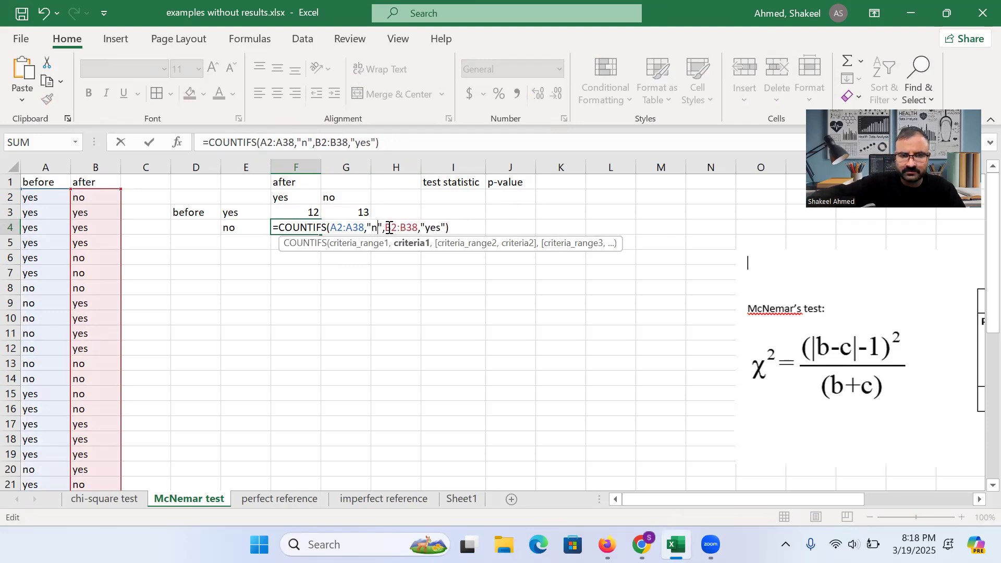
{"action": "left_click", "coordinate": [463, 224]}
{"action": "key", "text": "Return"}
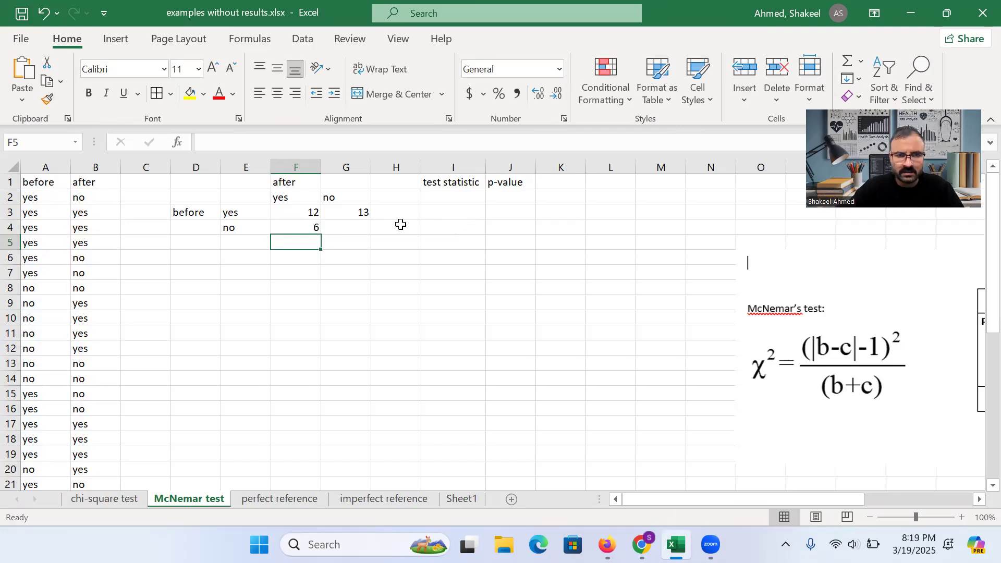
Step: Start the G4 formula from the copied COUNTIFS expression and change the A2:A38 criterion to "no"
{"action": "left_click", "coordinate": [337, 222]}
{"action": "type", "text": "="}
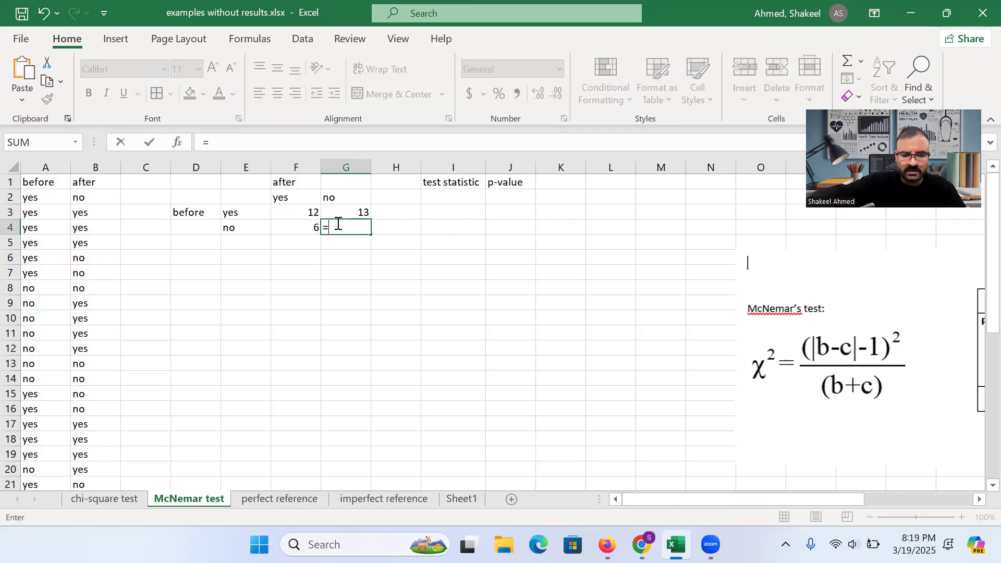
{"action": "key", "text": "ctrl+v"}
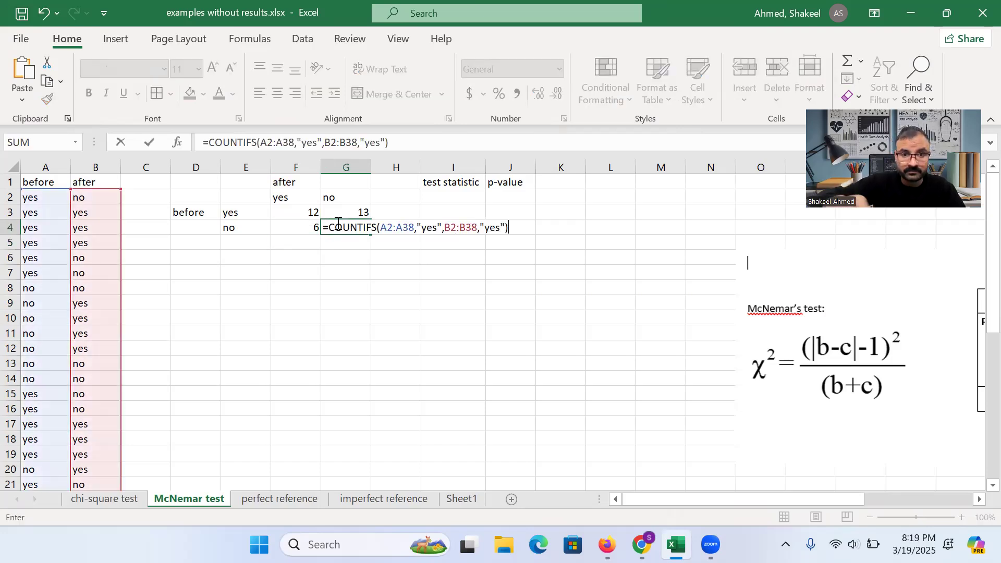
{"action": "left_click", "coordinate": [436, 228]}
{"action": "key", "text": "BackSpace"}
{"action": "key", "text": "BackSpace"}
{"action": "key", "text": "BackSpace"}
{"action": "type", "text": "no"}
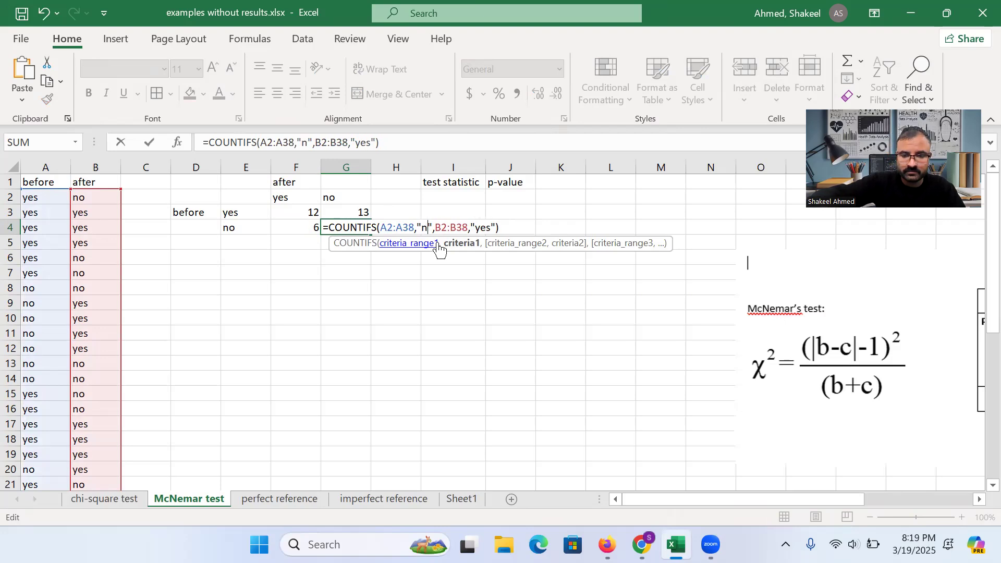
Step: Complete the G4 formula by changing the B2:B38 criterion to "no"
{"action": "left_click", "coordinate": [500, 222]}
{"action": "key", "text": "BackSpace"}
{"action": "key", "text": "BackSpace"}
{"action": "key", "text": "BackSpace"}
{"action": "type", "text": "no"}
{"action": "key", "text": "Return"}
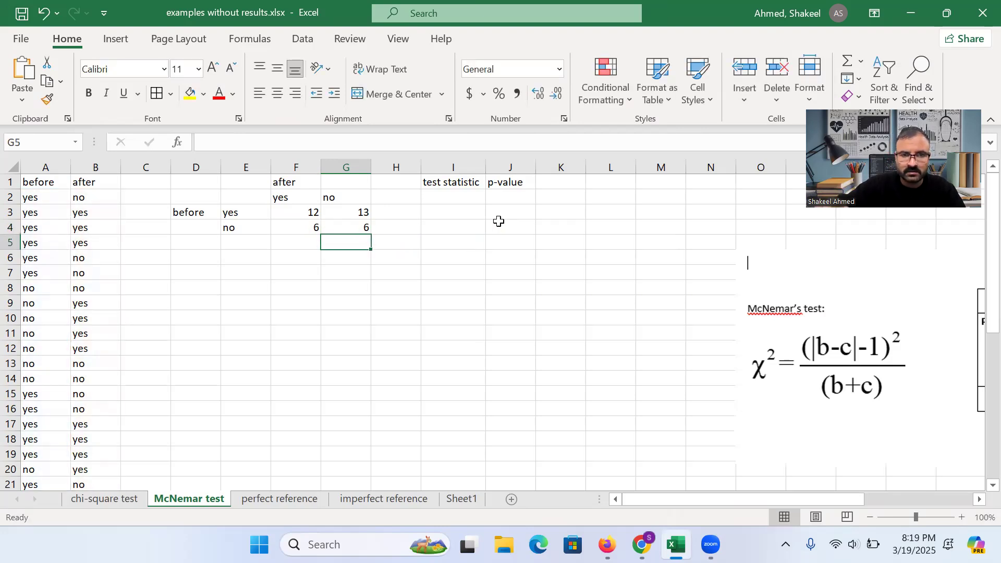
Step: Apply borders around every cell of the contingency table counts in F3:G4
{"action": "left_click", "coordinate": [313, 215]}
{"action": "left_click", "coordinate": [355, 233]}
{"action": "left_click_drag", "start_coordinate": [312, 213], "coordinate": [362, 227]}
{"action": "left_click", "coordinate": [395, 223]}
{"action": "left_click", "coordinate": [396, 197]}
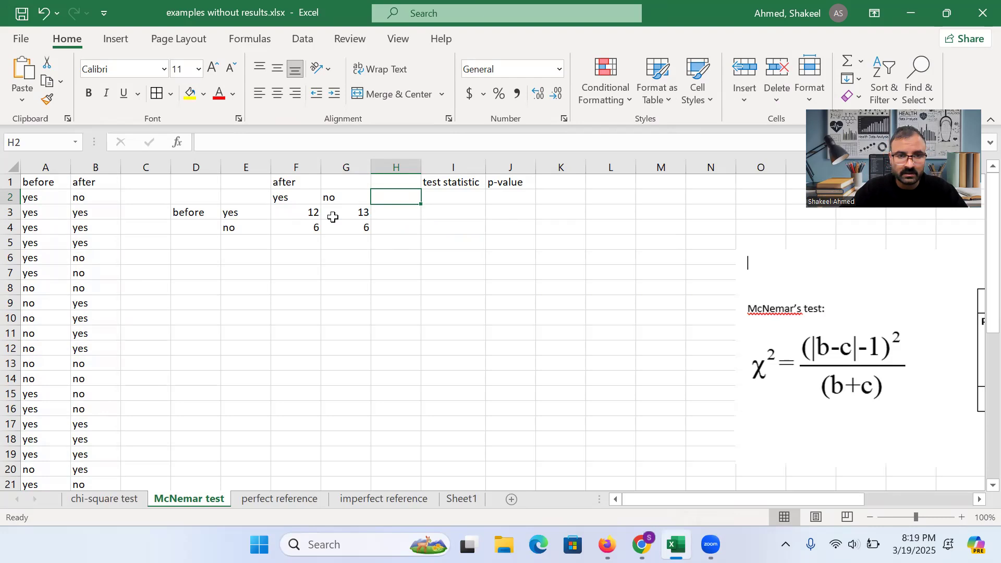
{"action": "left_click_drag", "start_coordinate": [284, 212], "coordinate": [340, 232]}
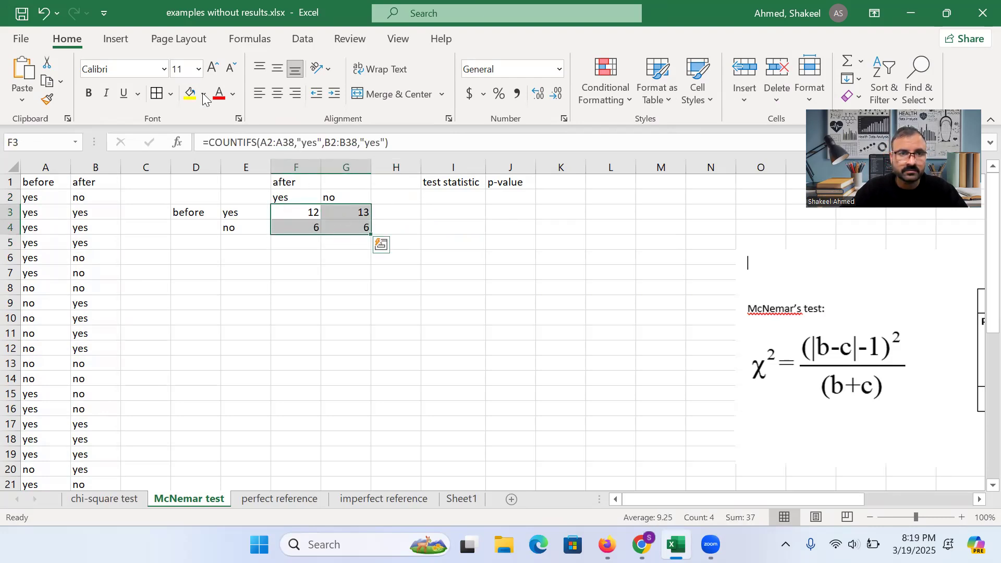
{"action": "left_click", "coordinate": [389, 209]}
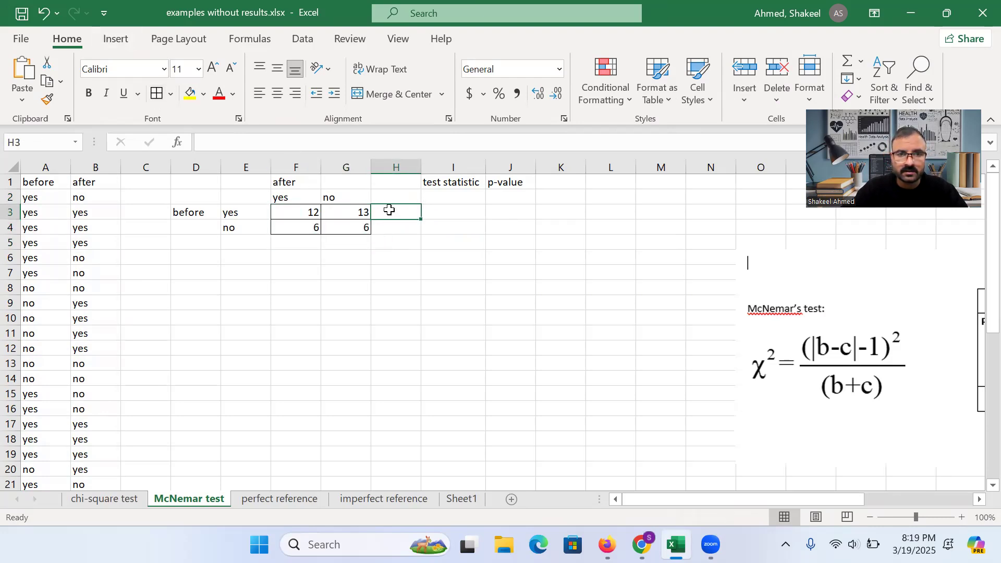
{"action": "type", "text": "="}
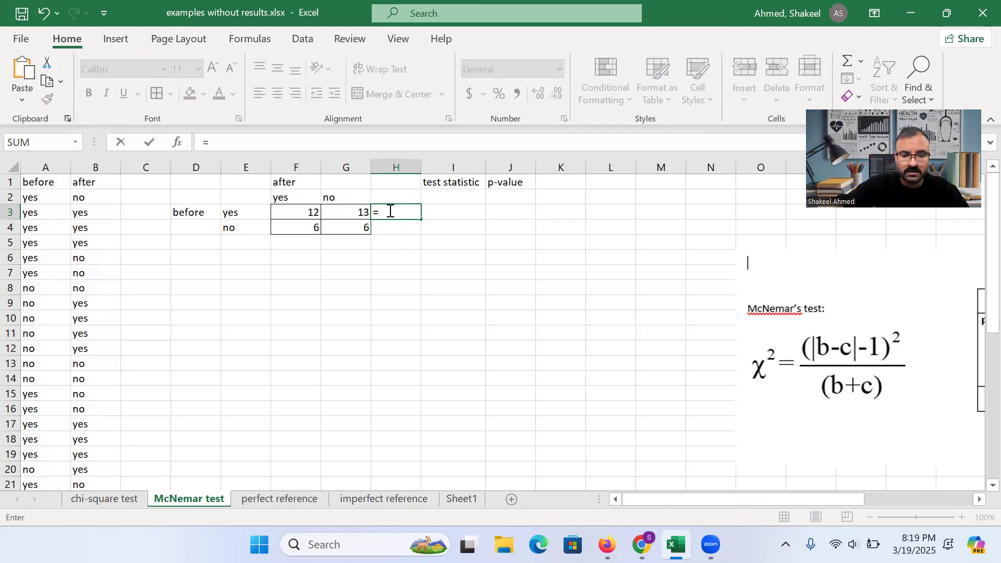
{"action": "type", "text": "2"}
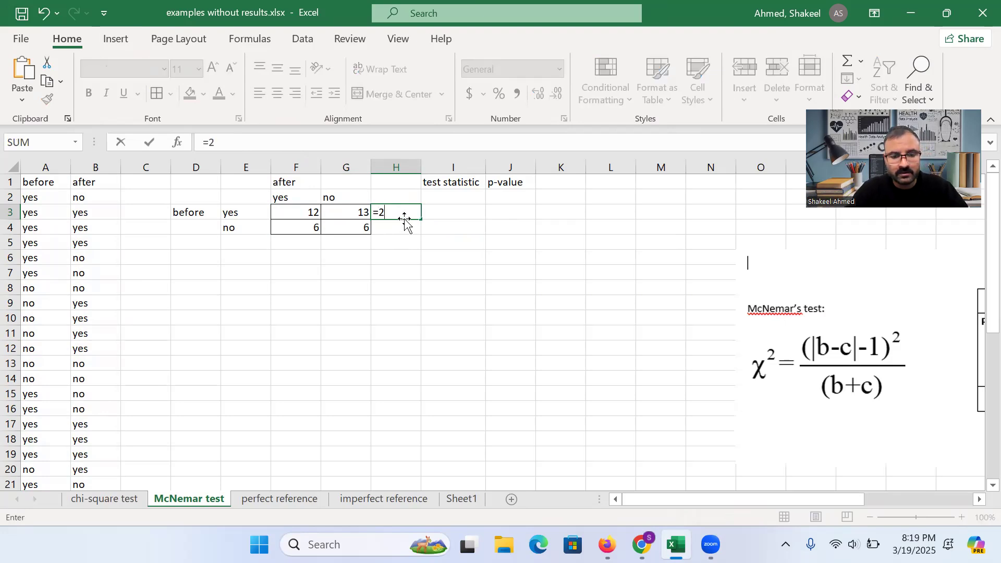
{"action": "key", "text": "BackSpace"}
{"action": "key", "text": "BackSpace"}
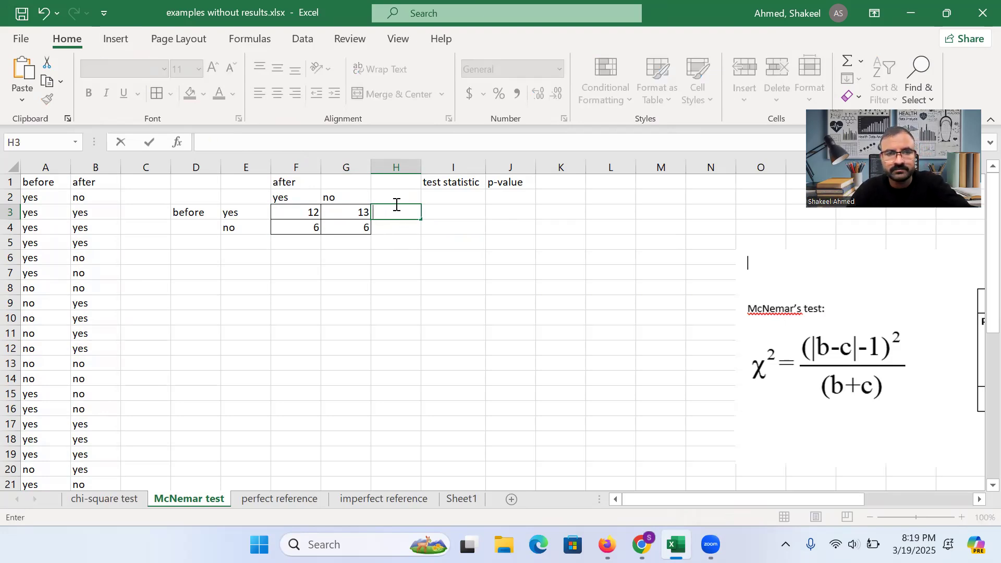
Step: Enter the row totals beside the contingency table: 25 in H3 and 12 in H4
{"action": "type", "text": "25"}
{"action": "left_click", "coordinate": [393, 228]}
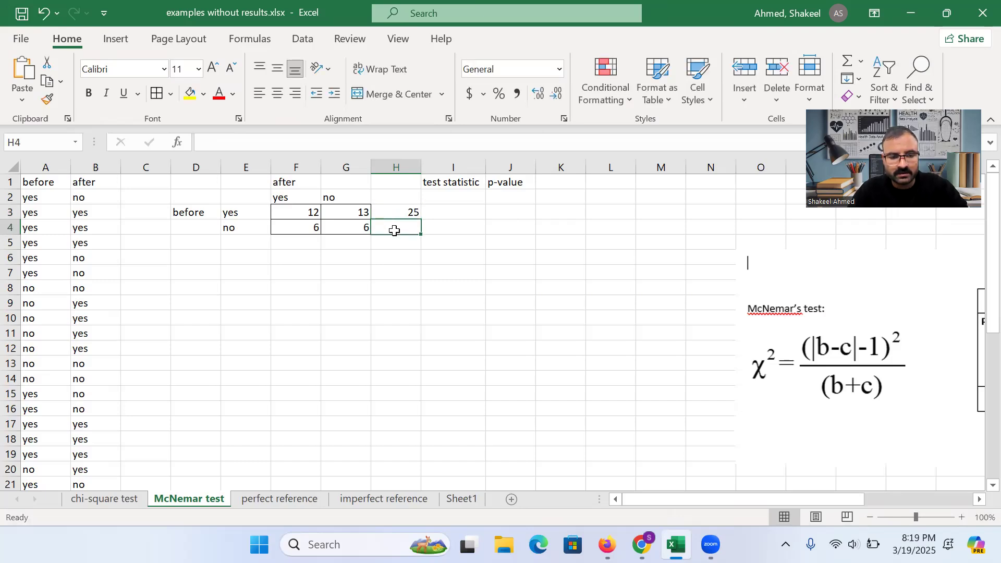
{"action": "double_click", "coordinate": [395, 230]}
{"action": "type", "text": "12"}
Step: Enter the column totals 18 in F5 and 19 in G5, and the grand total 37 in H5
{"action": "left_click", "coordinate": [308, 240]}
{"action": "type", "text": "18"}
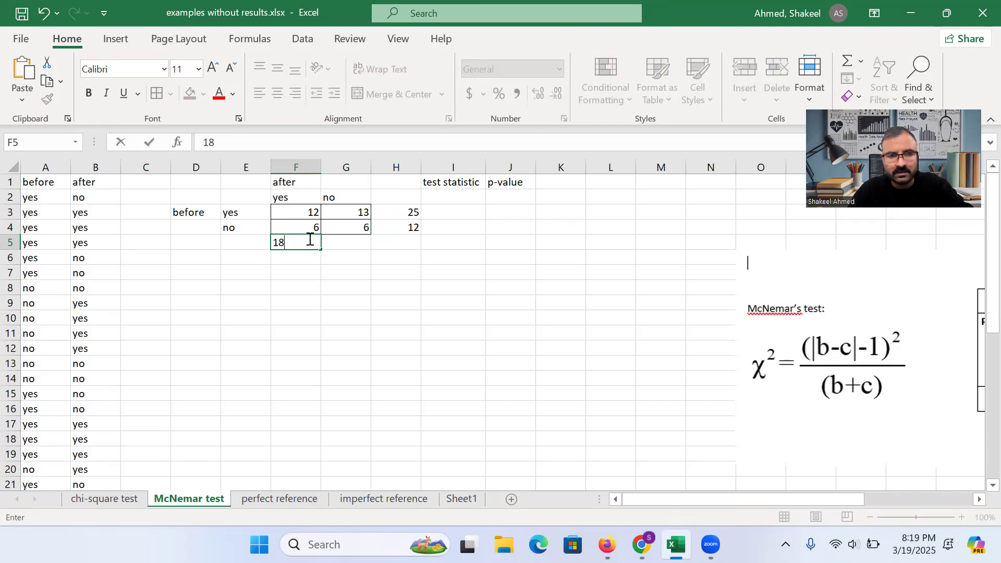
{"action": "left_click", "coordinate": [357, 242]}
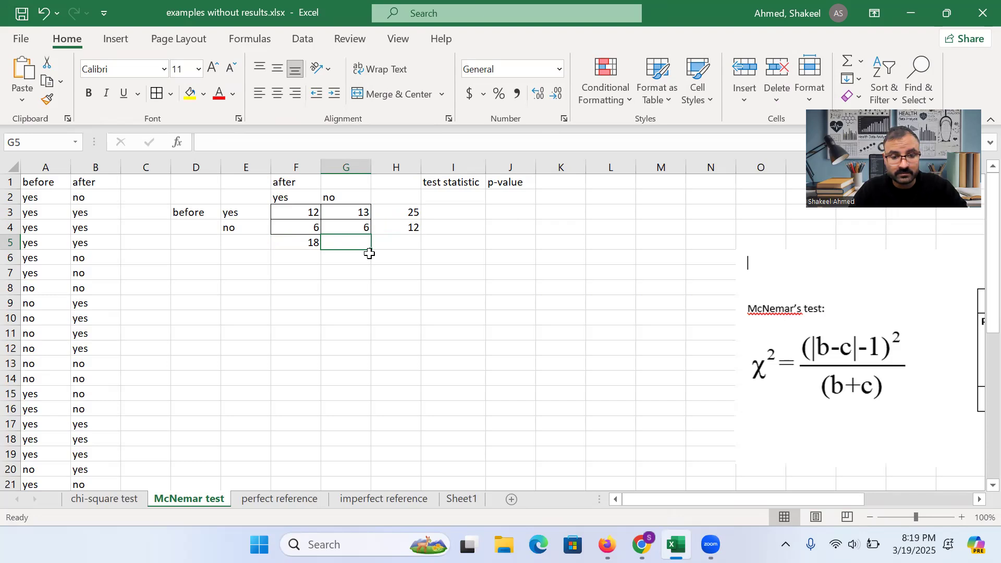
{"action": "type", "text": "1"}
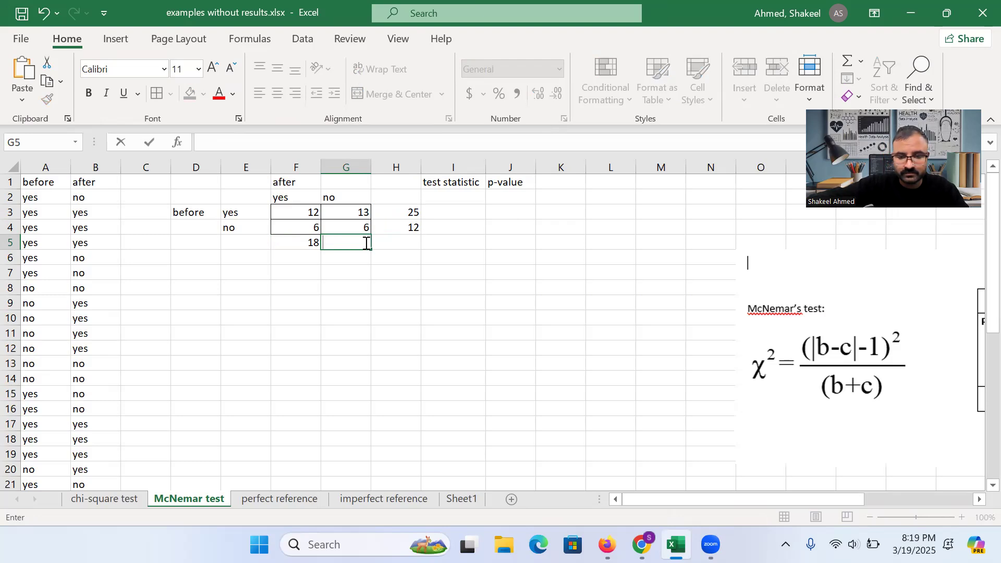
{"action": "type", "text": "9"}
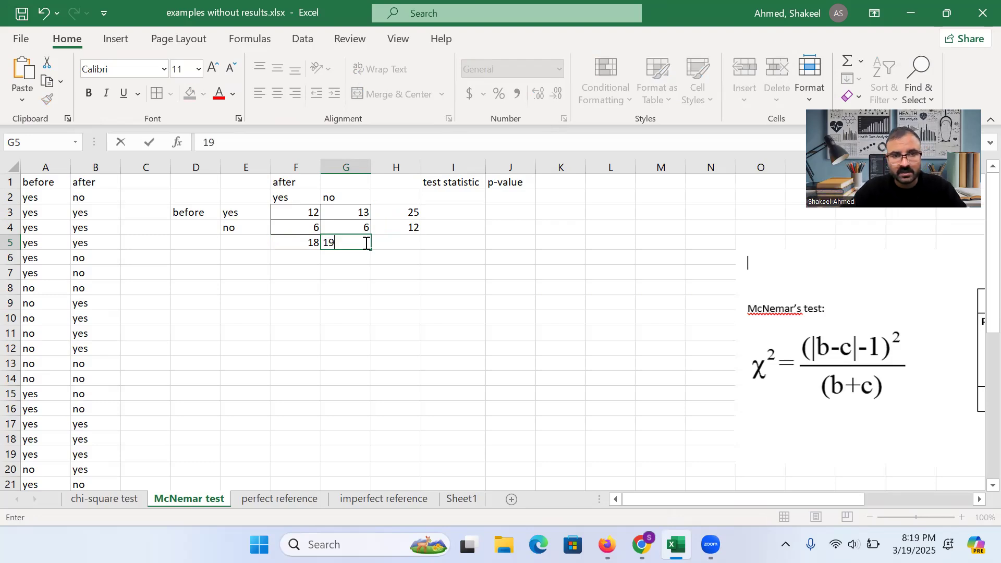
{"action": "left_click", "coordinate": [371, 257]}
{"action": "left_click", "coordinate": [396, 247]}
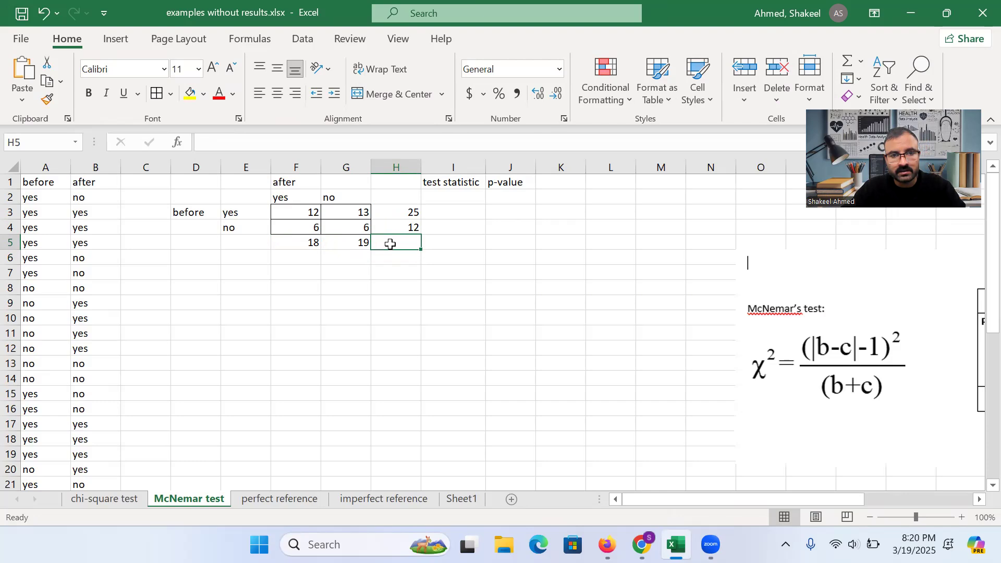
{"action": "type", "text": "37"}
{"action": "left_click", "coordinate": [395, 283]}
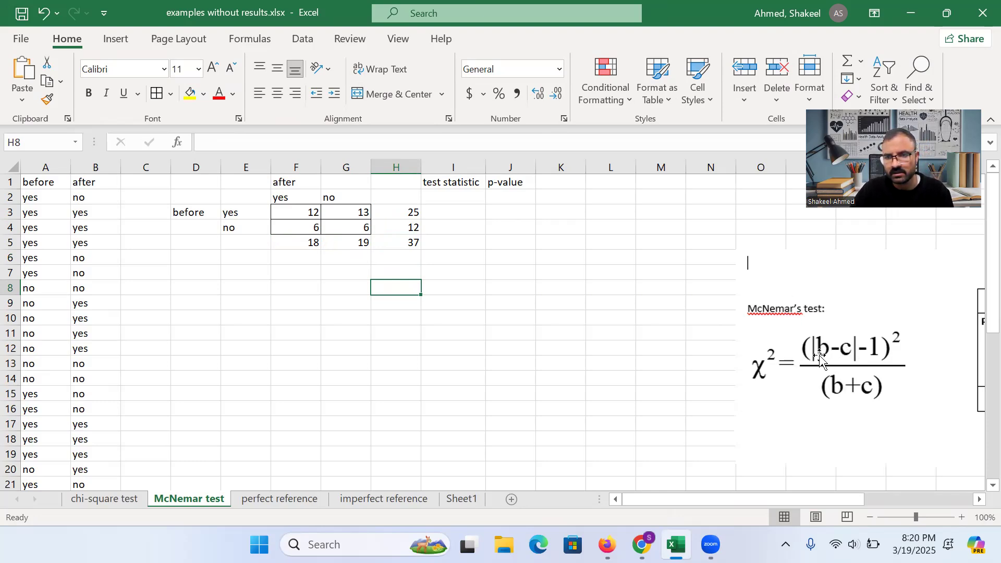
Step: Examine the discordant cells G3 and F4, used as b and c in McNemar's formula, against the concordant cells F3 and G4
{"action": "left_click", "coordinate": [362, 212]}
{"action": "left_click", "coordinate": [315, 227]}
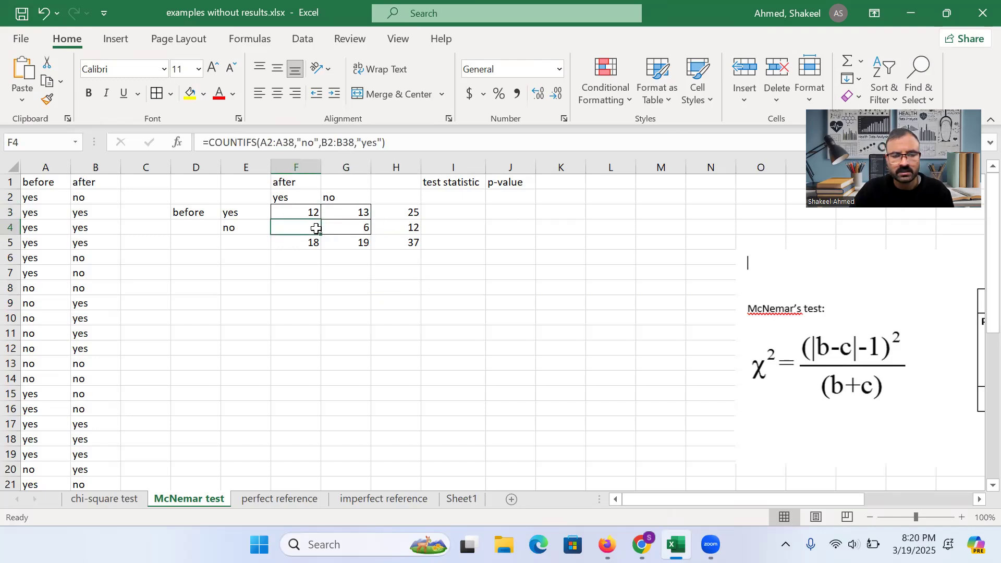
{"action": "left_click", "coordinate": [345, 213]}
{"action": "left_click", "coordinate": [311, 211]}
{"action": "left_click", "coordinate": [359, 230]}
{"action": "left_click", "coordinate": [312, 213]}
{"action": "left_click", "coordinate": [347, 231]}
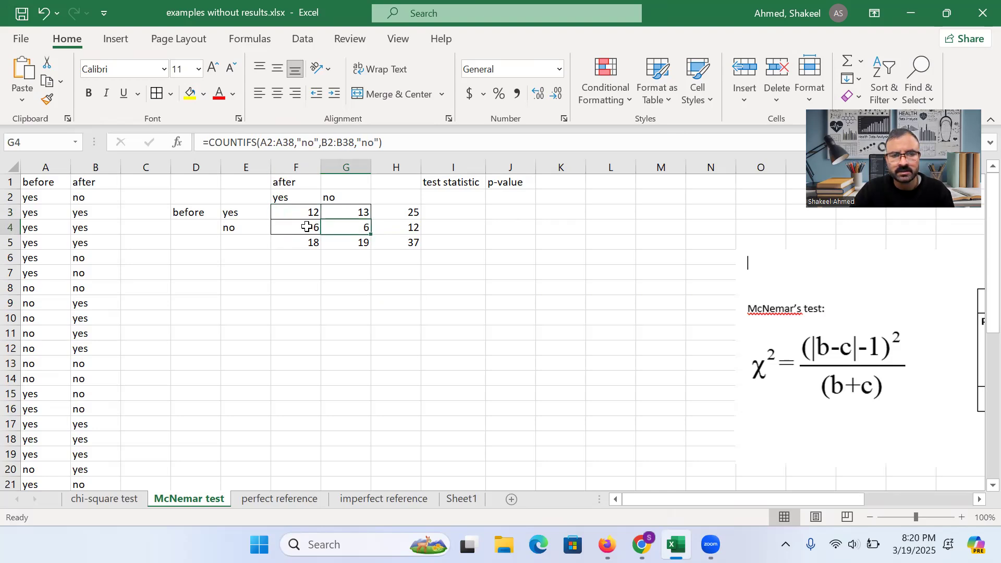
{"action": "left_click", "coordinate": [333, 213]}
{"action": "left_click", "coordinate": [302, 229]}
{"action": "left_click", "coordinate": [355, 211]}
{"action": "left_click", "coordinate": [313, 227]}
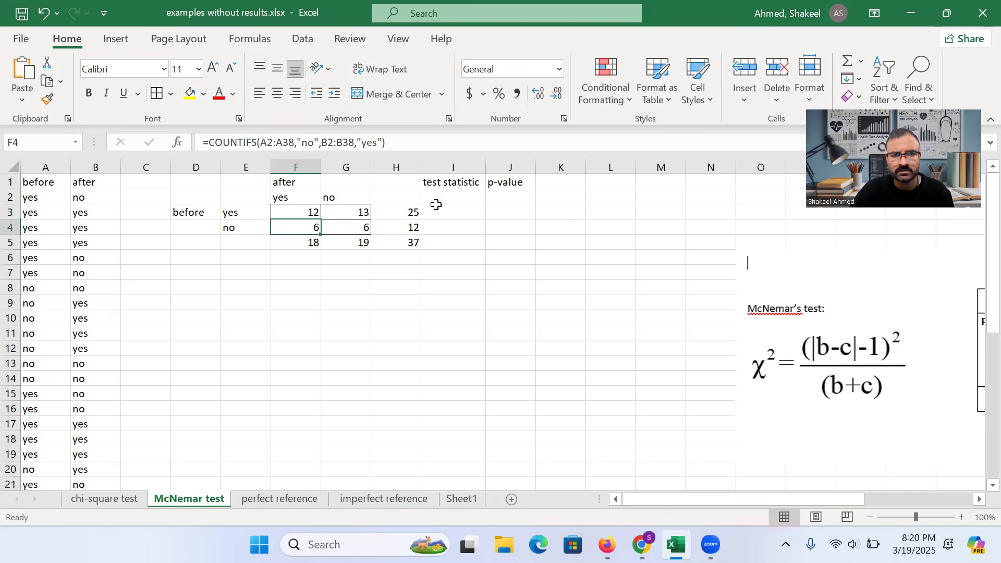
Step: Begin the McNemar test statistic formula in I2 with the numerator =((abs(G3-F4)-1)^2)
{"action": "left_click", "coordinate": [452, 199]}
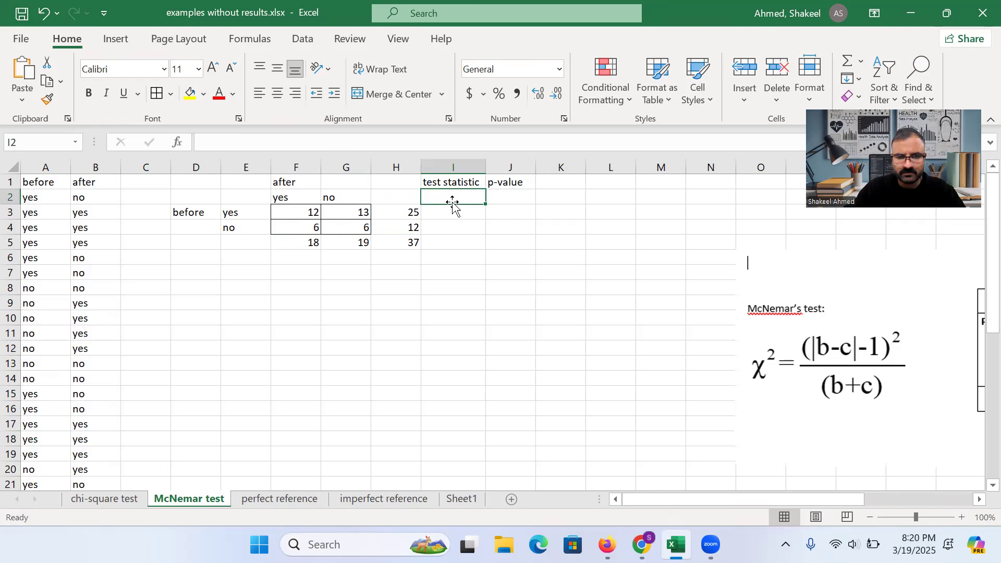
{"action": "type", "text": "="}
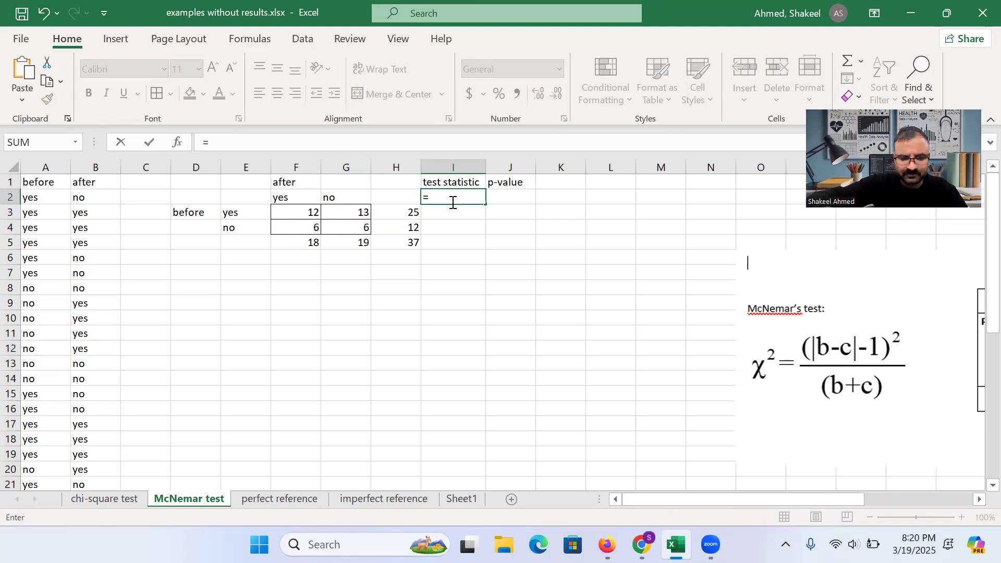
{"action": "type", "text": "("}
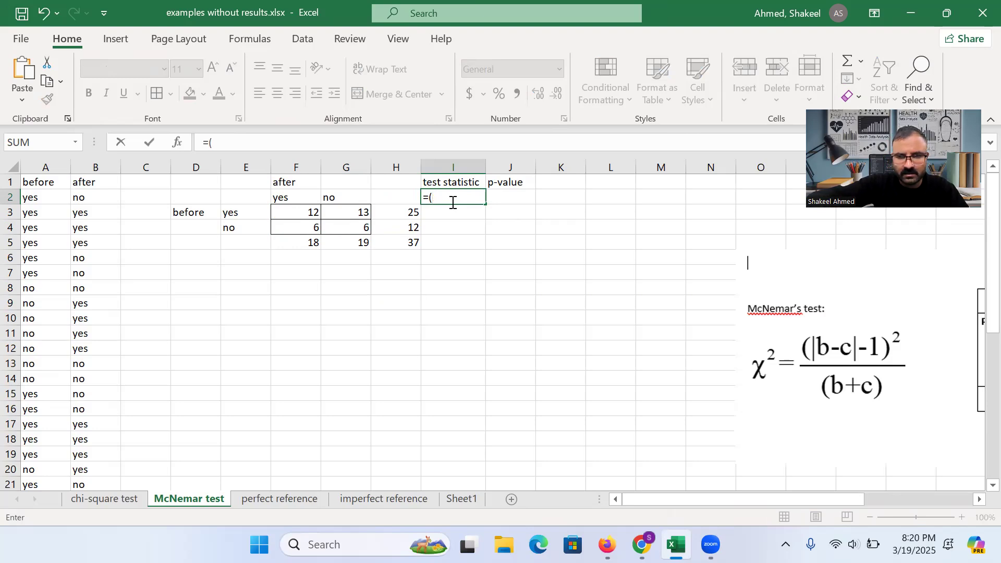
{"action": "type", "text": "("}
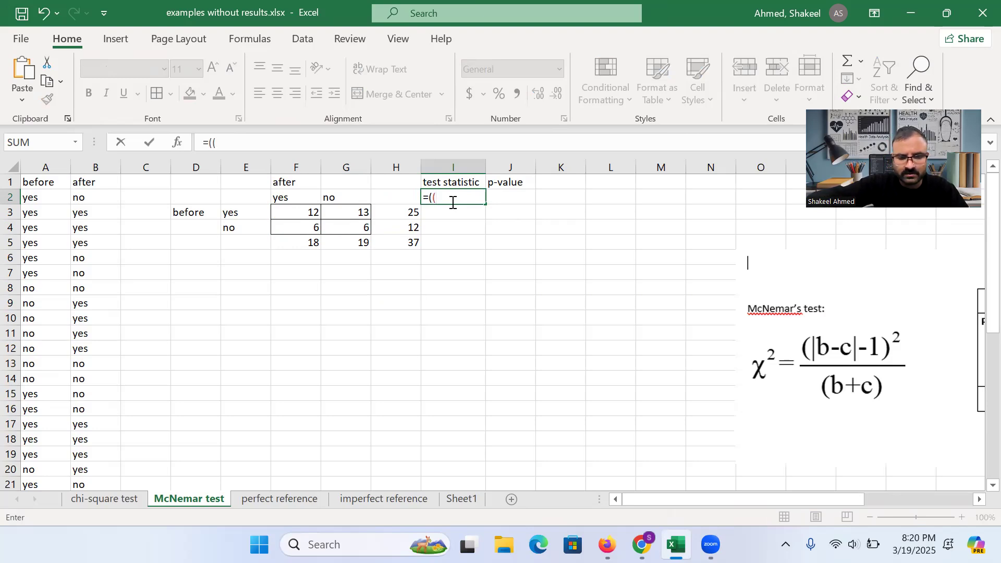
{"action": "type", "text": "abs"}
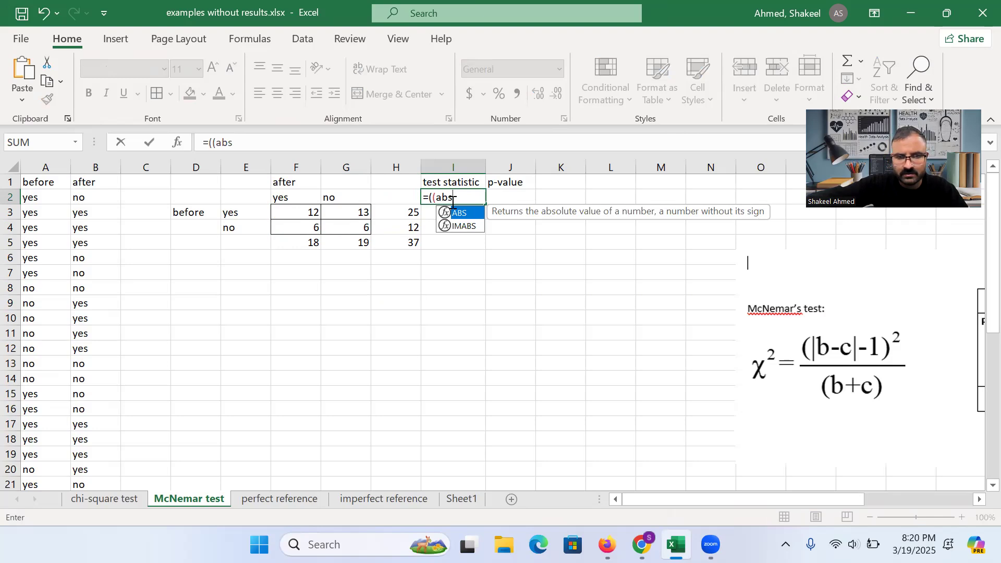
{"action": "type", "text": "("}
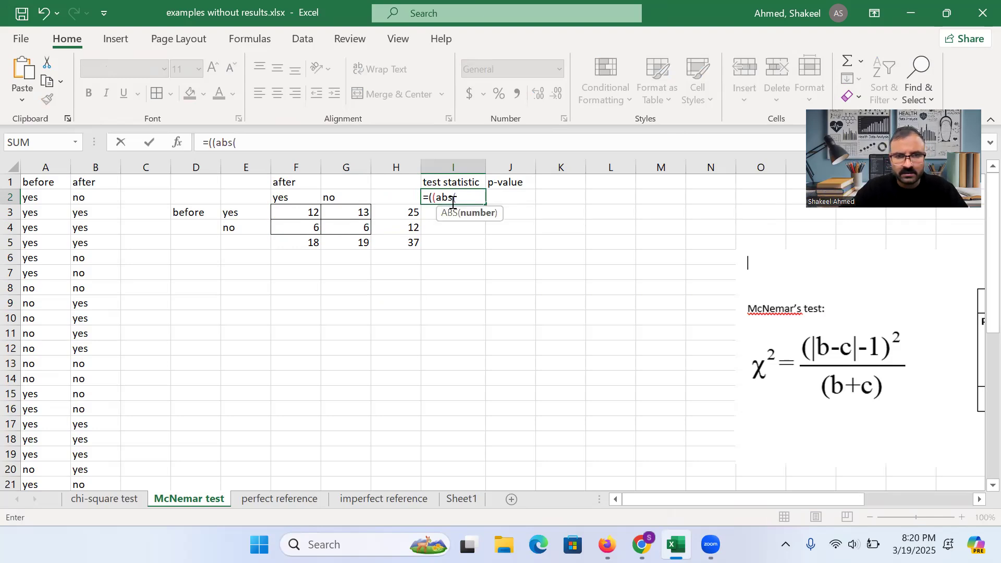
{"action": "left_click", "coordinate": [349, 214]}
{"action": "type", "text": "-"}
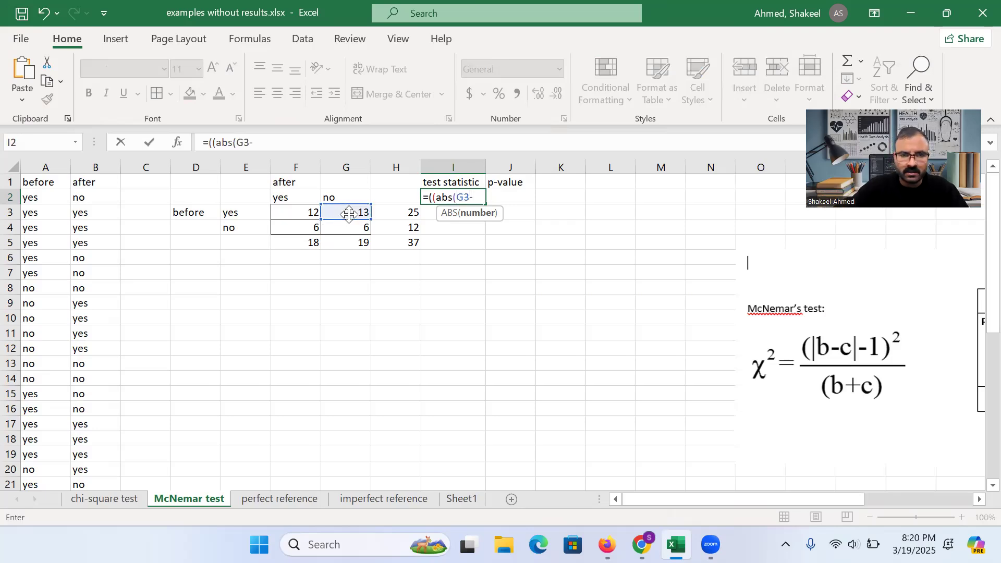
{"action": "left_click", "coordinate": [312, 228]}
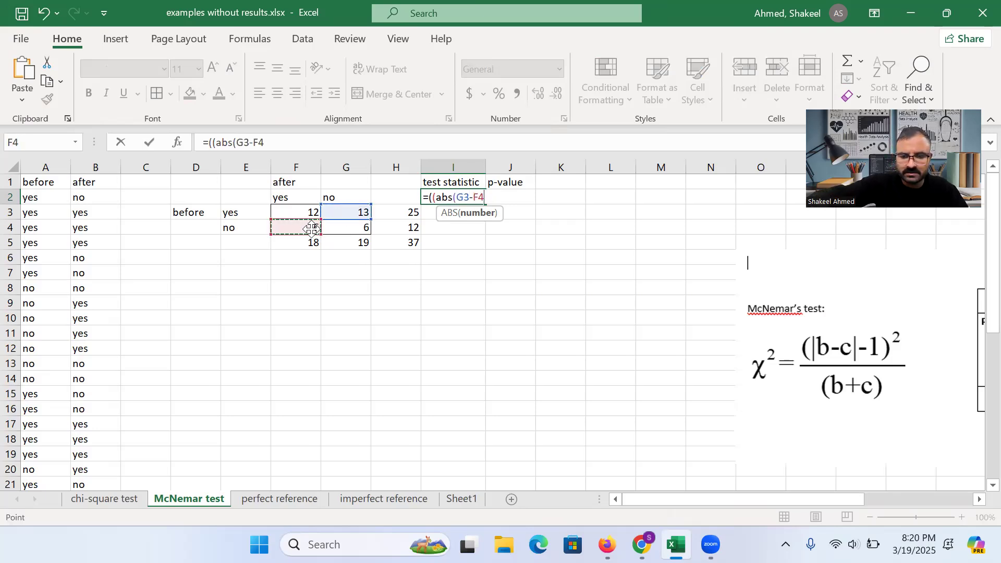
{"action": "type", "text": ")-1"}
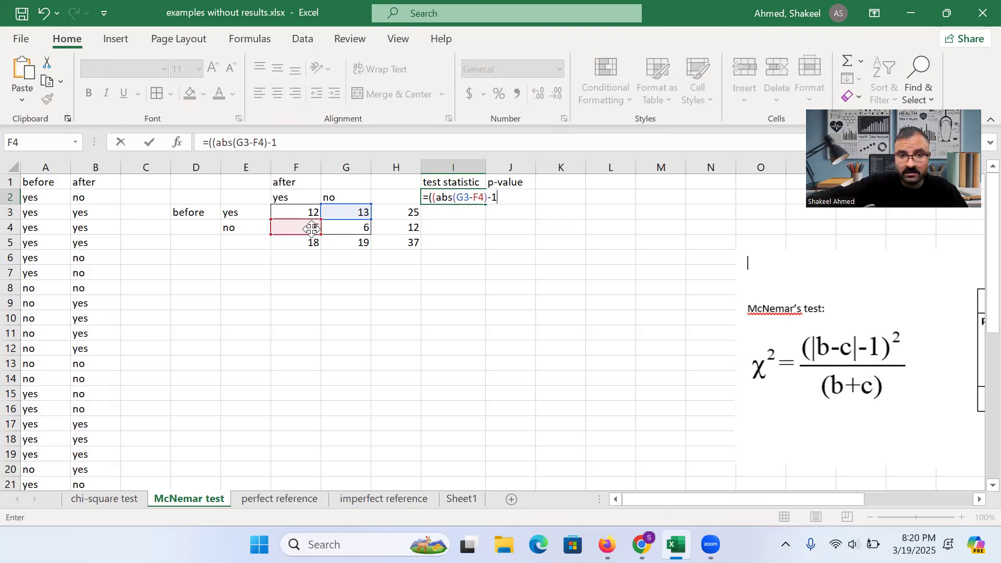
{"action": "type", "text": ")^2"}
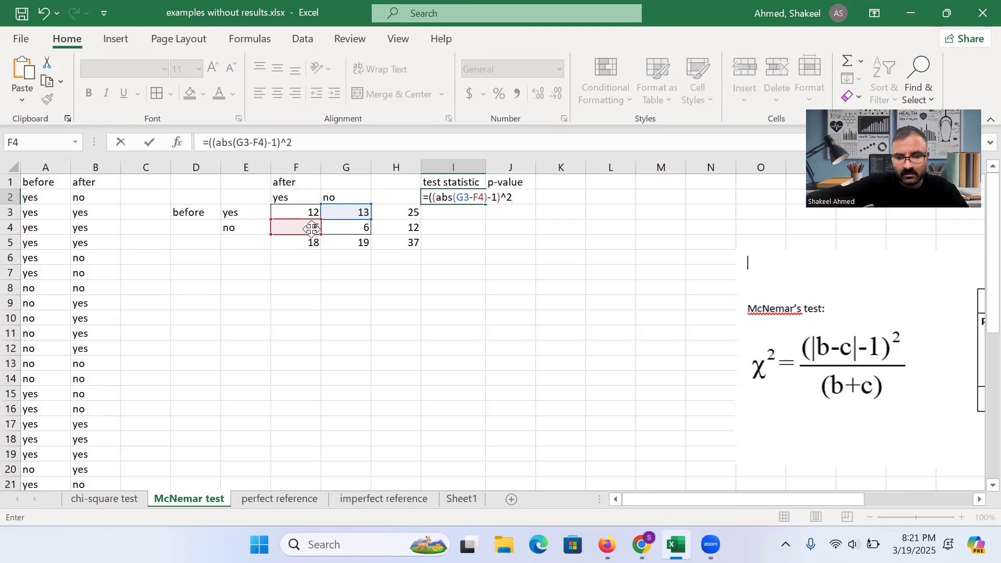
{"action": "type", "text": ")"}
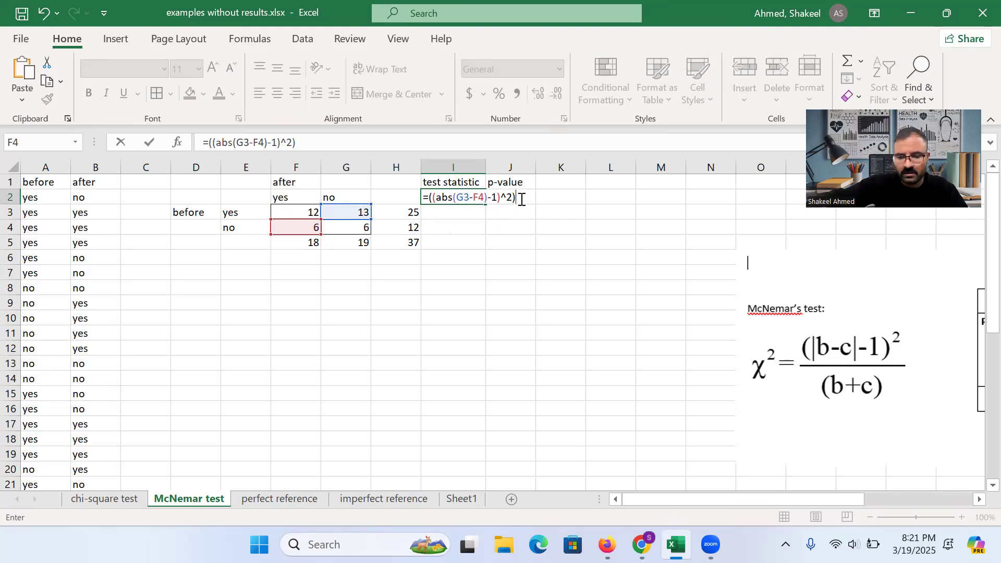
Step: Complete the test statistic formula in I2 by dividing the squared numerator by the discordant sum (G3+F4)
{"action": "type", "text": "/("}
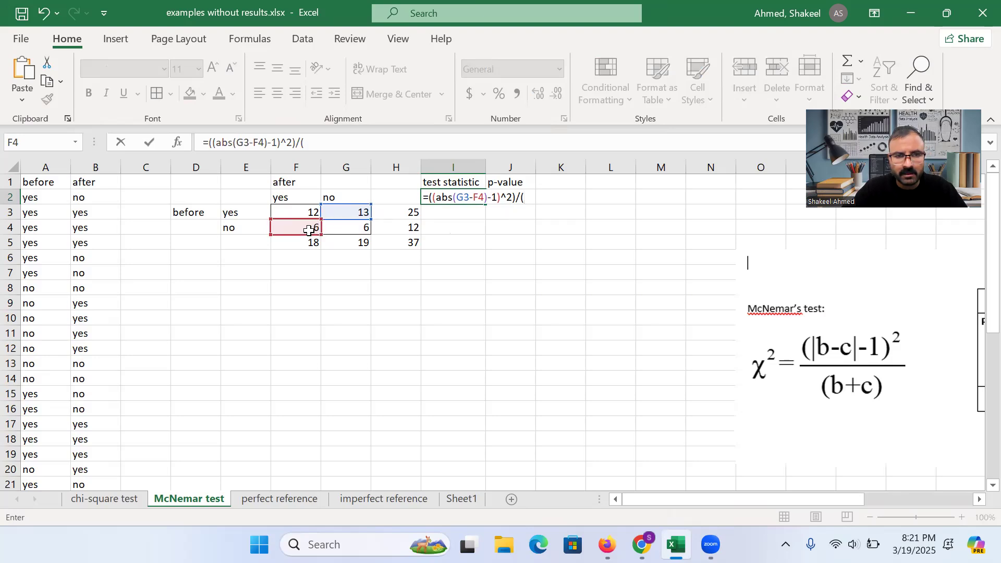
{"action": "left_click", "coordinate": [353, 209]}
{"action": "type", "text": "+"}
{"action": "left_click", "coordinate": [305, 228]}
{"action": "type", "text": ")"}
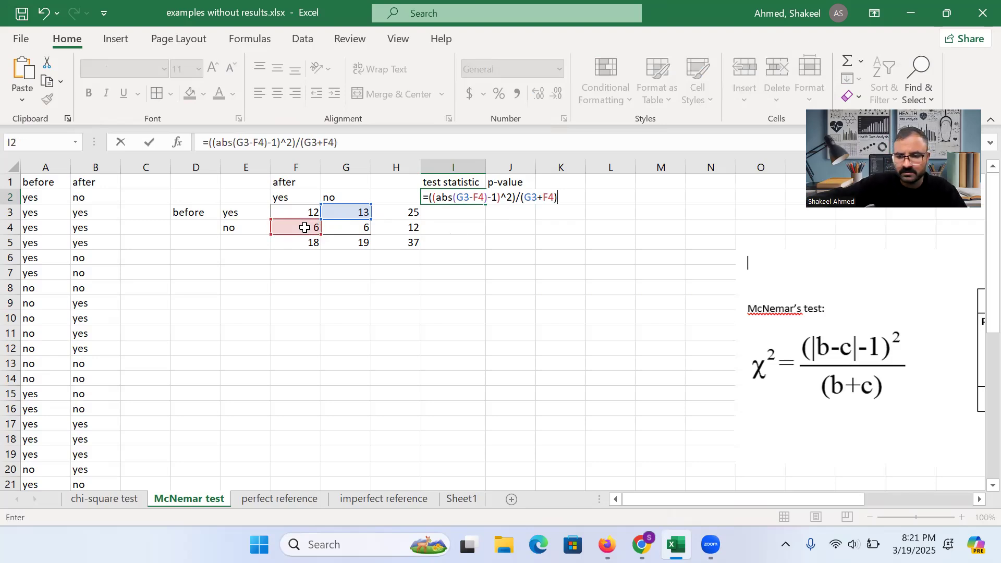
{"action": "key", "text": "Return"}
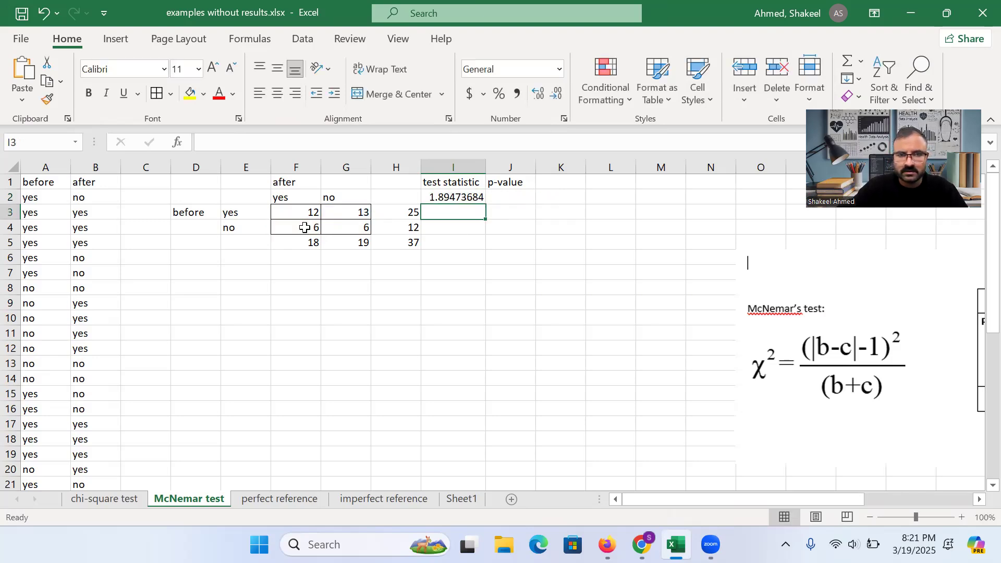
Step: Calculate the p-value in J2 from the test statistic with =1-CHISQ.DIST(I2,1,TRUE)
{"action": "left_click", "coordinate": [506, 198]}
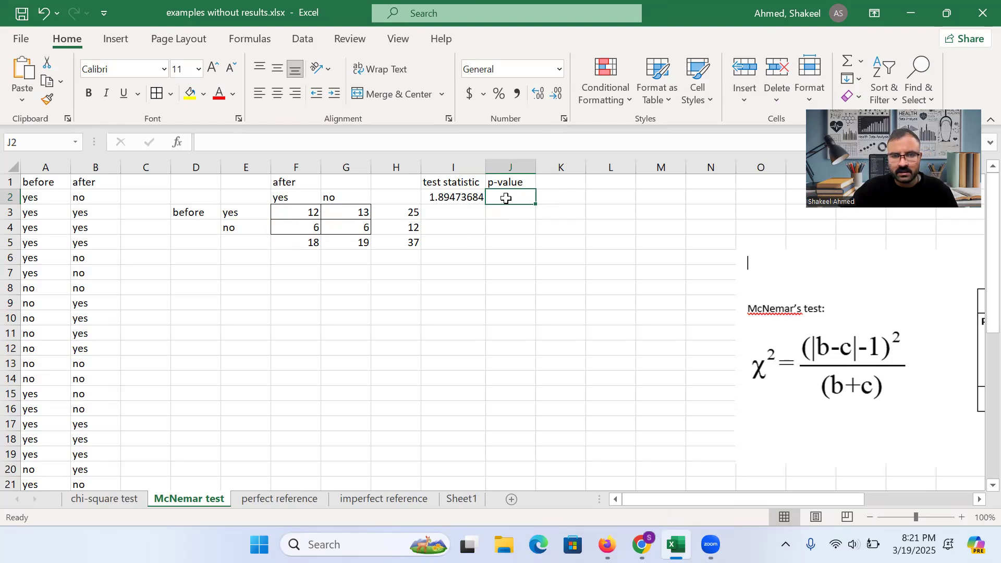
{"action": "type", "text": "="}
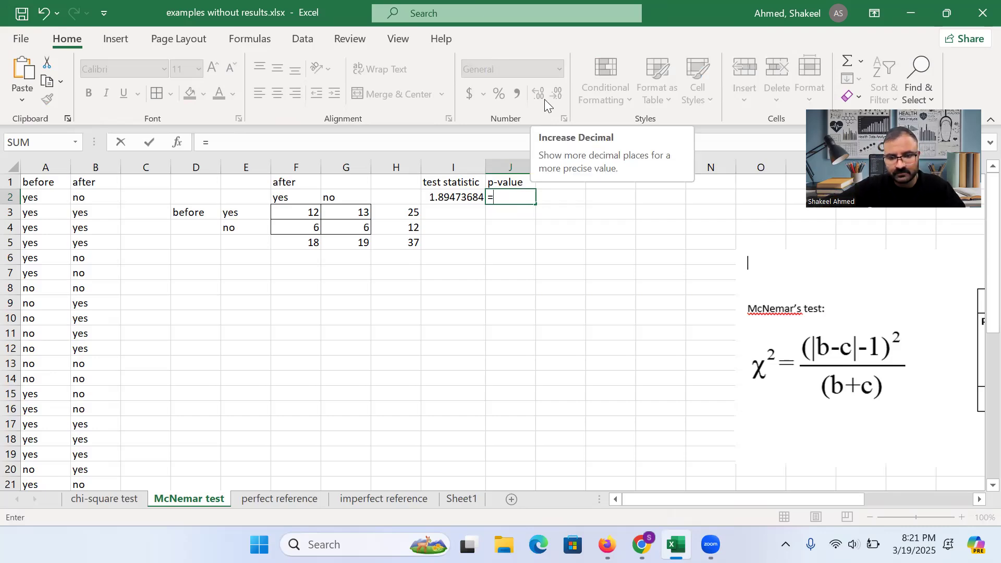
{"action": "type", "text": "1-"}
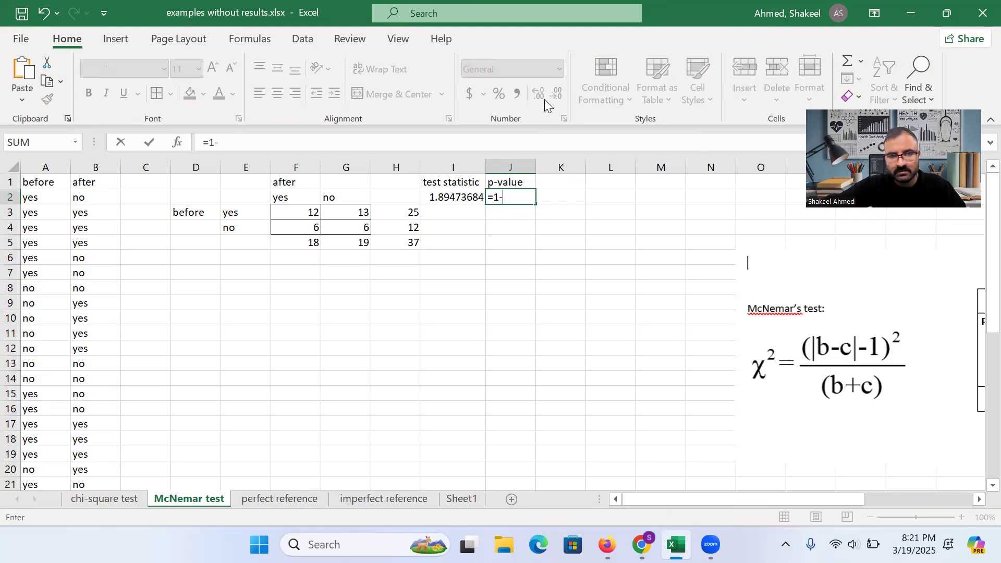
{"action": "type", "text": "ch"}
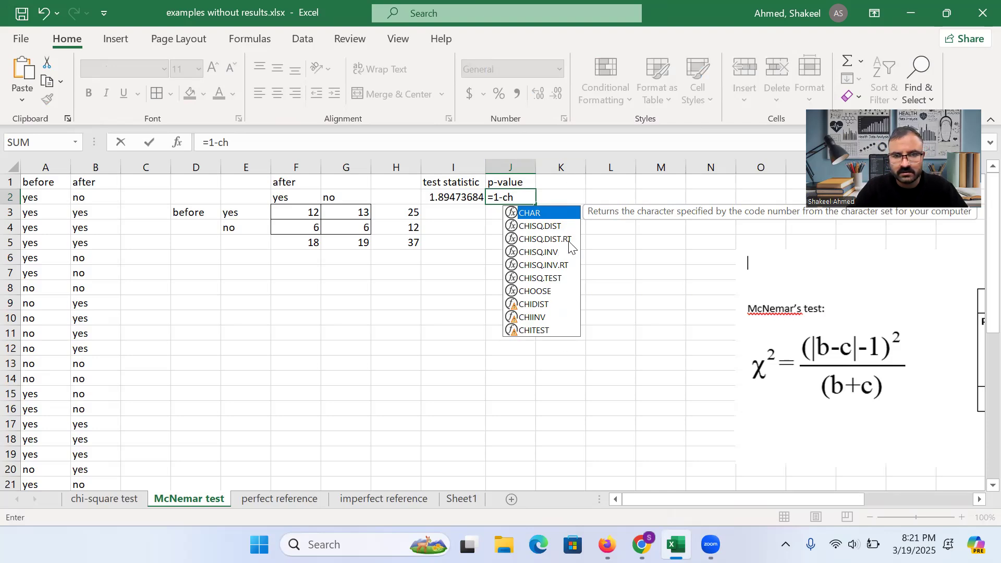
{"action": "double_click", "coordinate": [557, 230]}
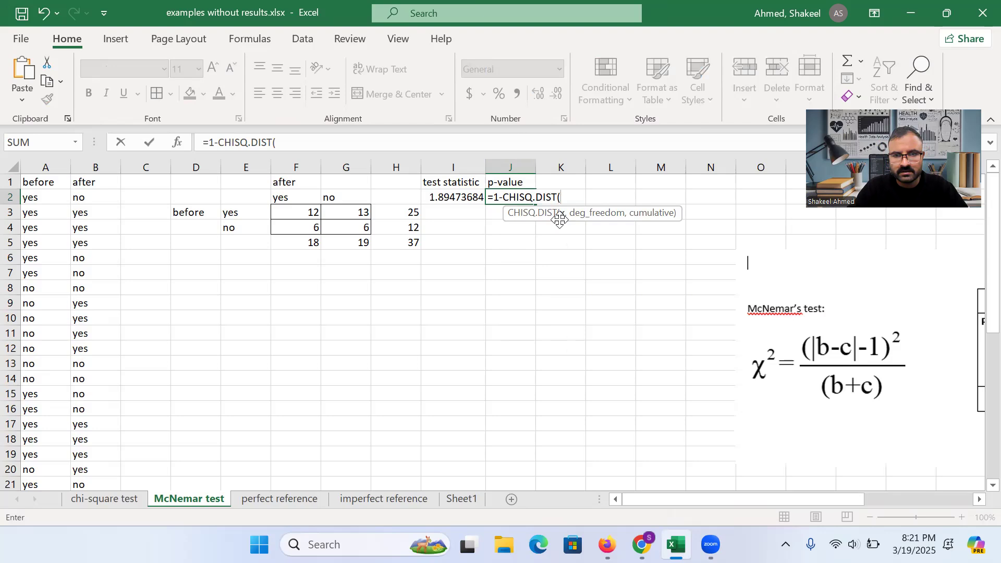
{"action": "left_click", "coordinate": [454, 197]}
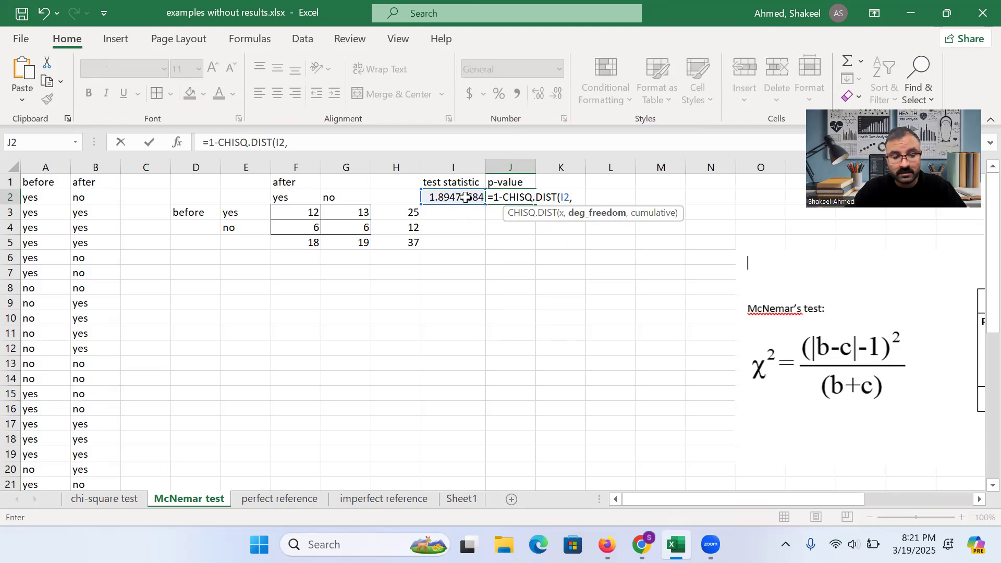
{"action": "type", "text": "1,"}
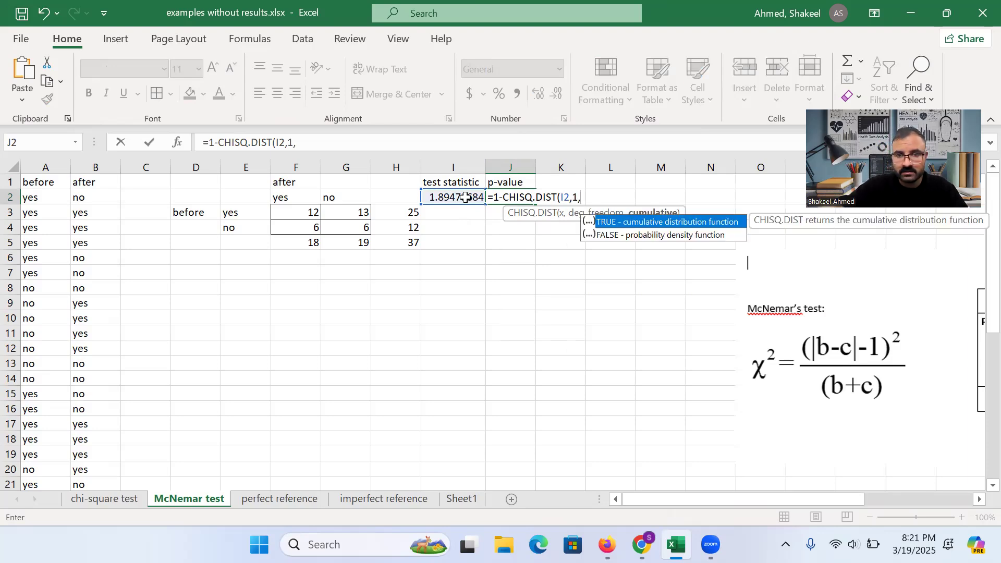
{"action": "type", "text": "TR"}
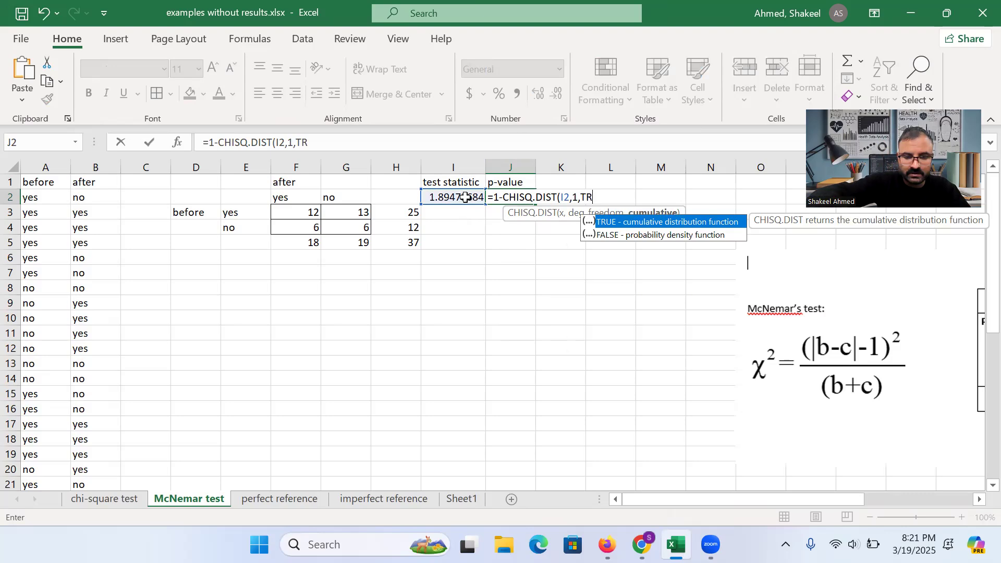
{"action": "type", "text": "UE)"}
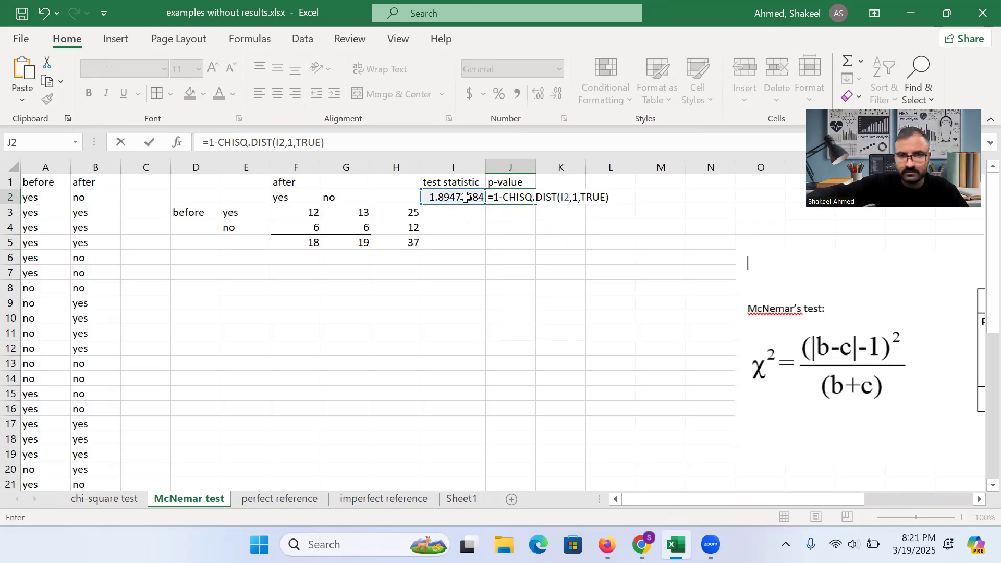
{"action": "key", "text": "Return"}
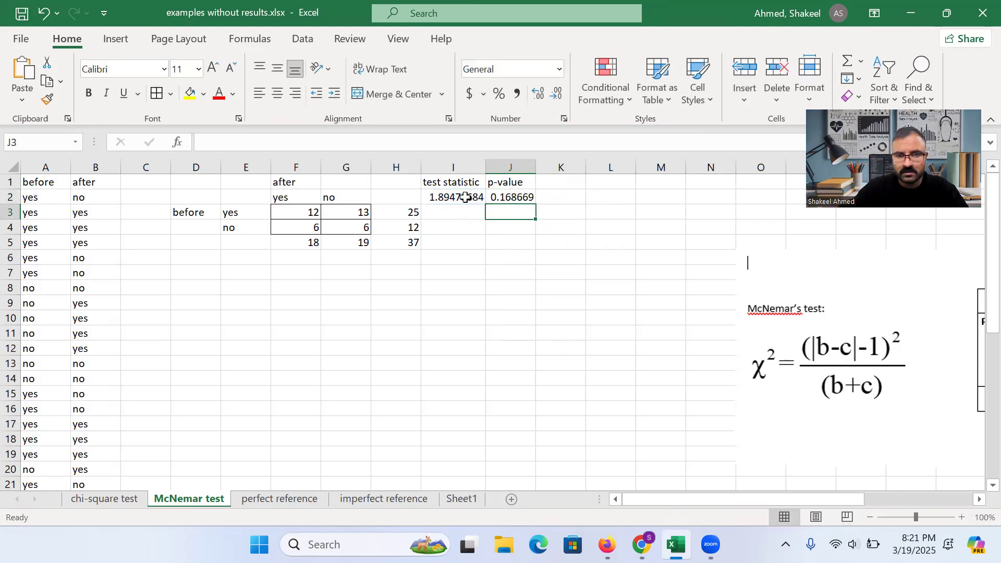
{"action": "left_click", "coordinate": [499, 198]}
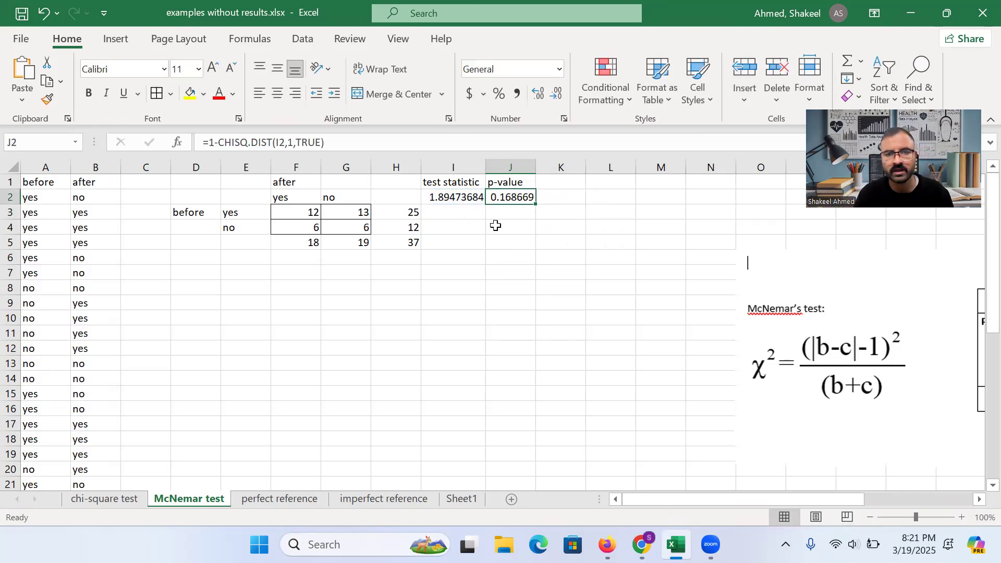